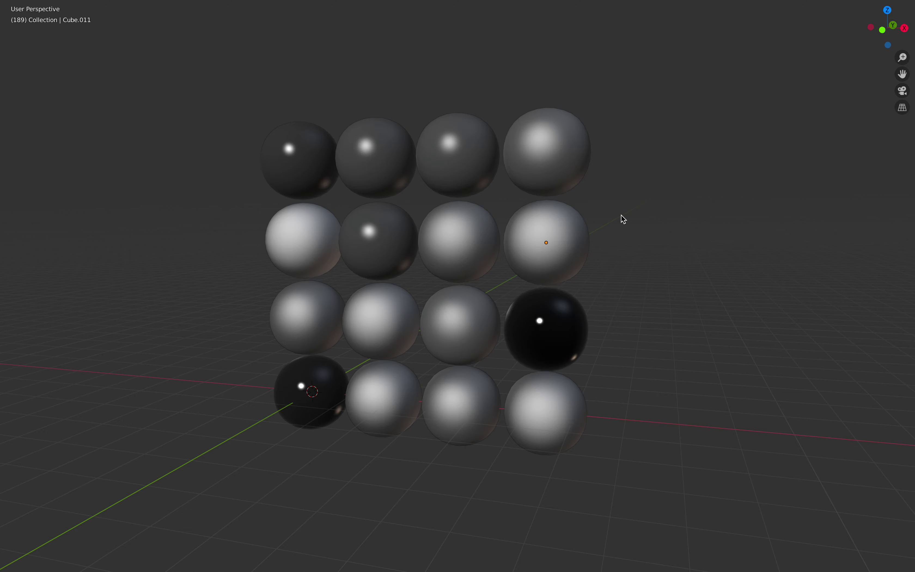
Step: Restore the full interface layout and start a new default file without saving changes to the current one
middle_drag(621, 216, 653, 224)
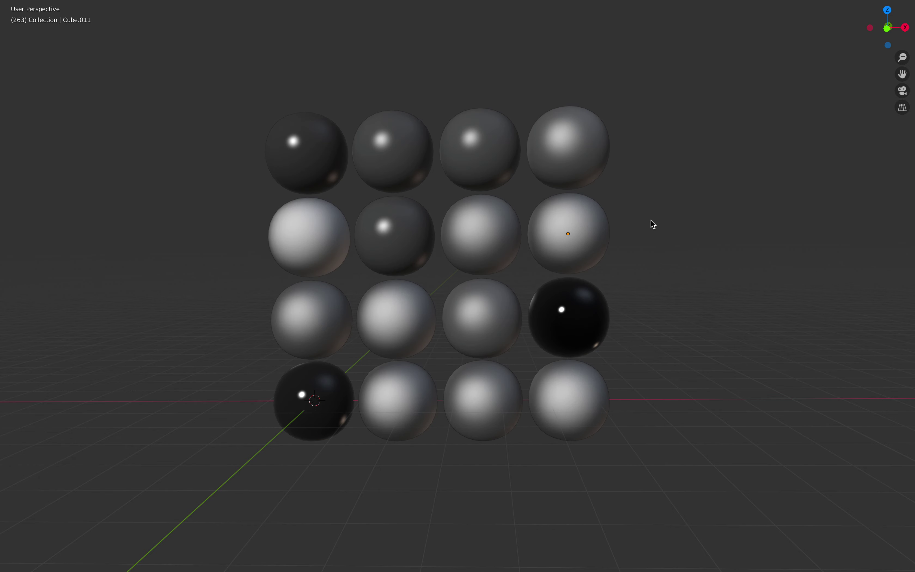
key(ctrl+alt+space)
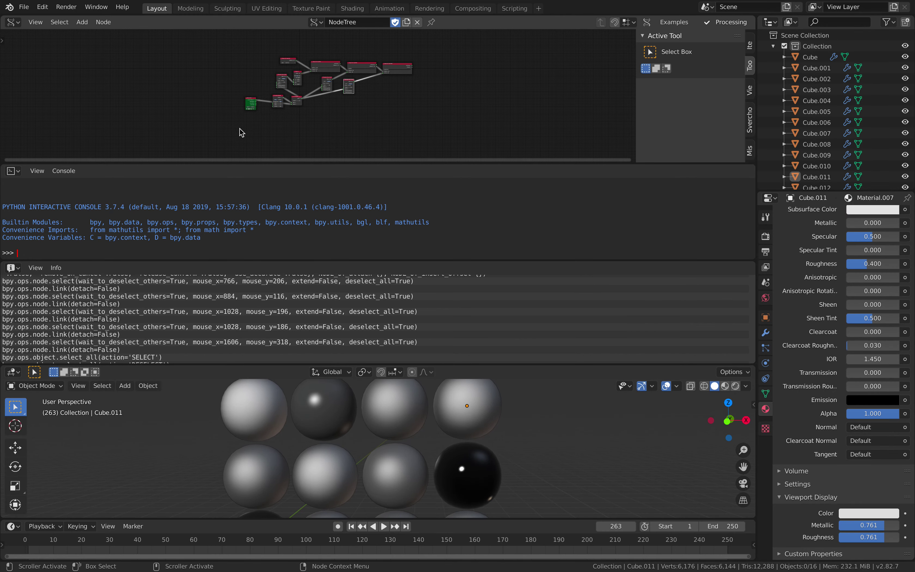
click(24, 7)
mouse_move(106, 23)
click(185, 22)
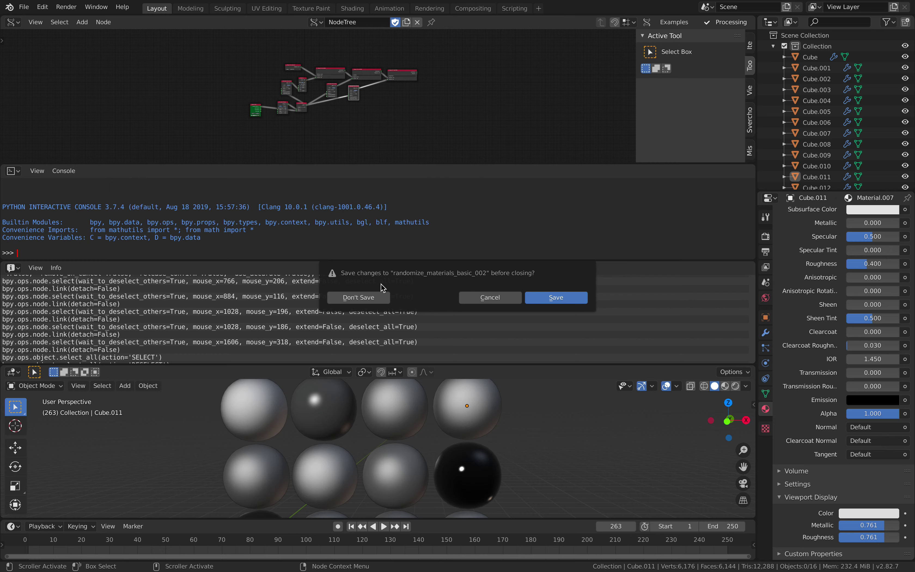
click(384, 298)
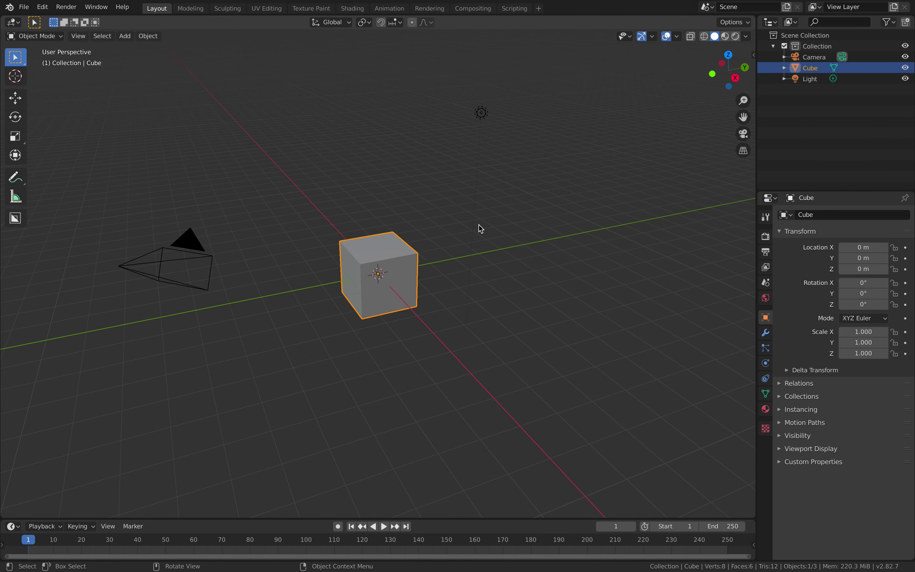
Step: Delete the default camera, cube and light from the scene
middle_drag(479, 224, 477, 225)
key(a)
key(Delete)
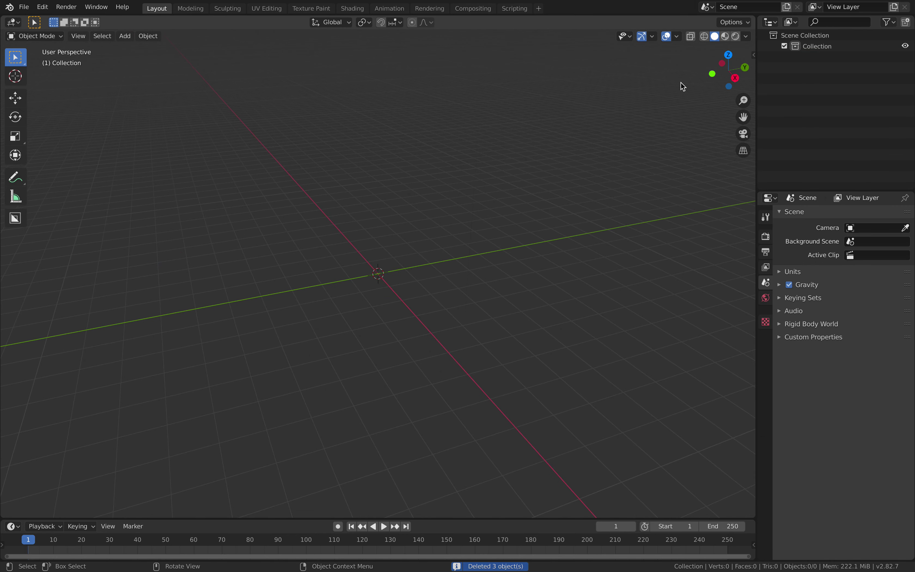
Step: Split the 3D viewport horizontally, turn the upper area into a Sverchok node editor and create a new node tree
drag(752, 97, 700, 242)
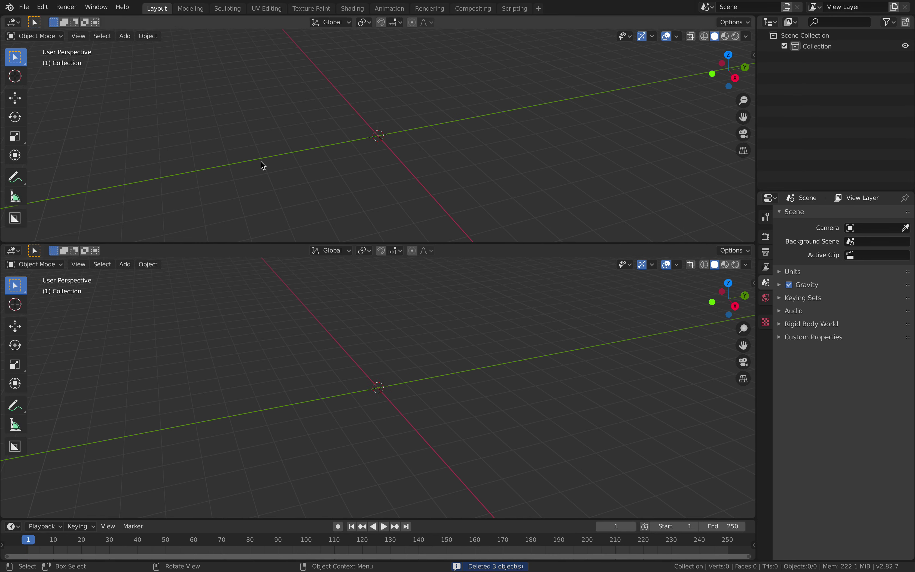
click(12, 25)
click(44, 113)
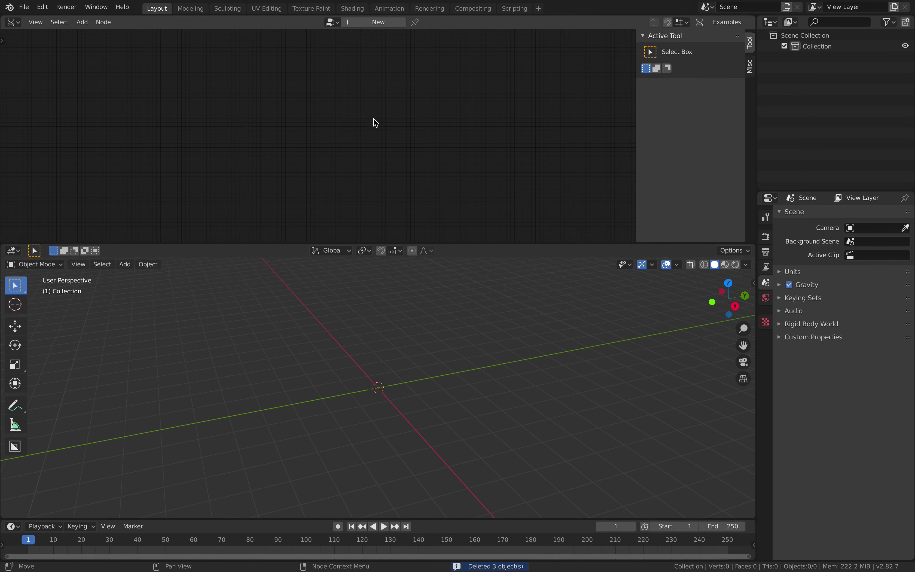
click(359, 24)
Step: Save the file to the Desktop as material_magic_001.blend
click(24, 7)
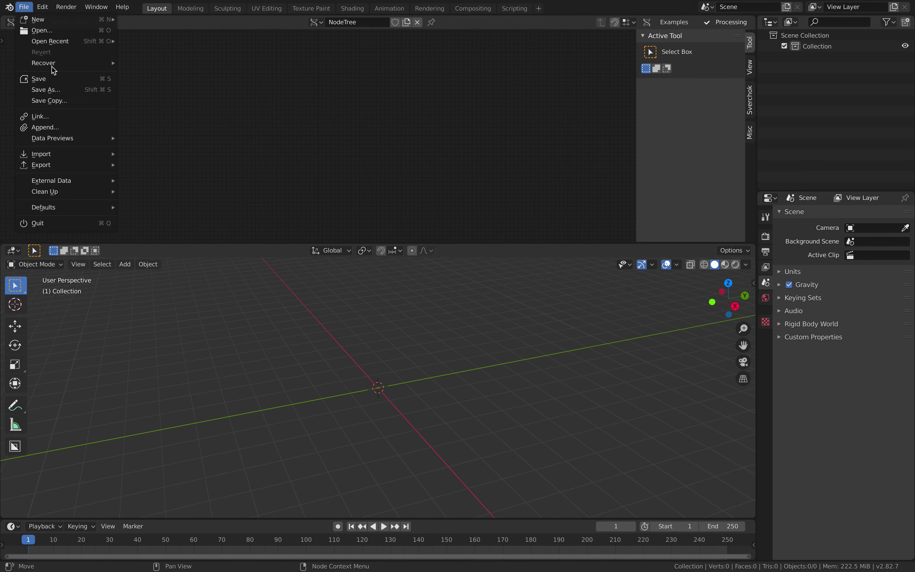
click(55, 89)
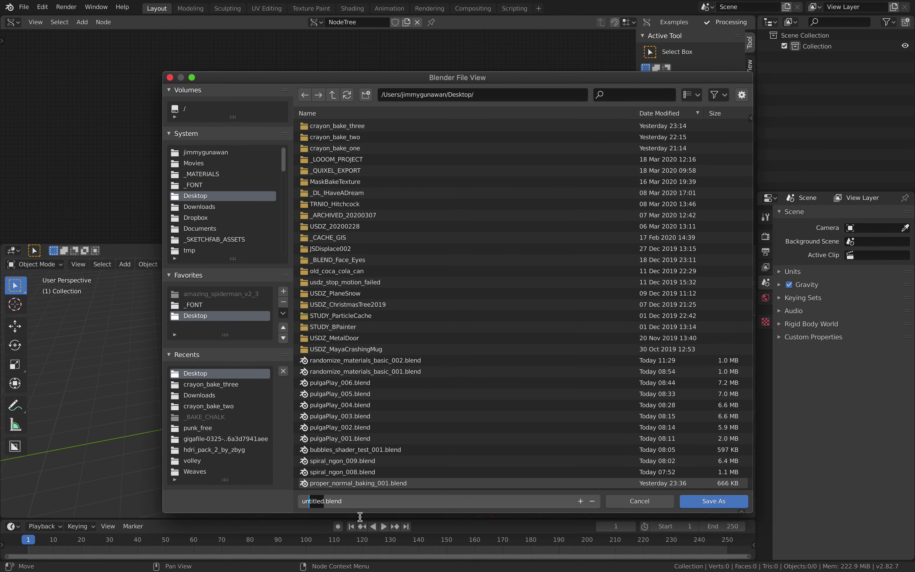
text(mag)
text(terial_magic_001)
key(Return)
click(734, 504)
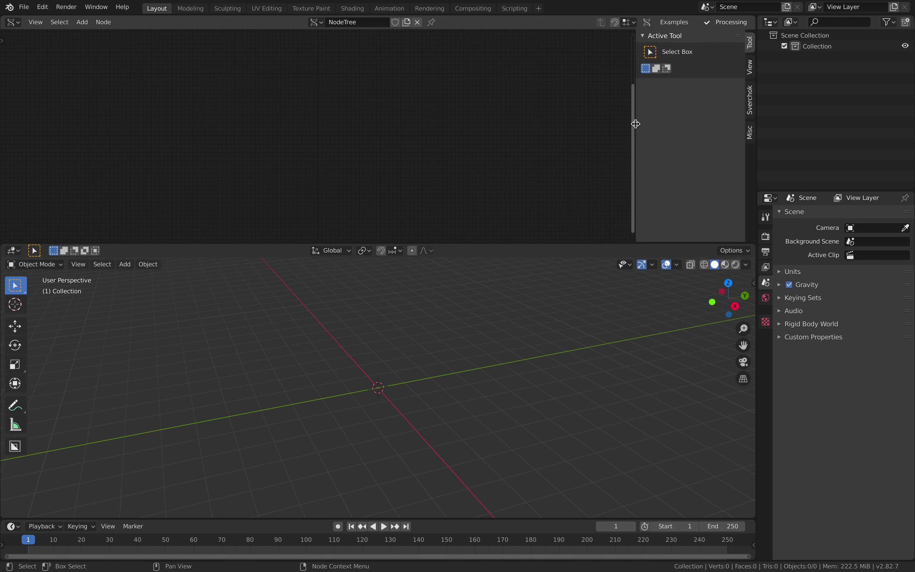
Step: Hide the node editor's sidebar and add a Vector P Field node to the tree
drag(636, 124, 711, 131)
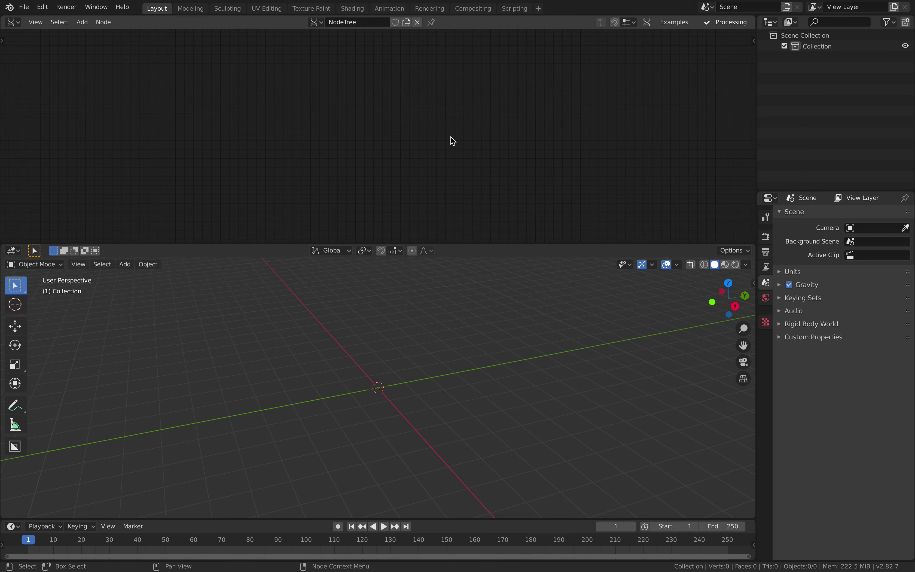
key(shift+a)
click(326, 97)
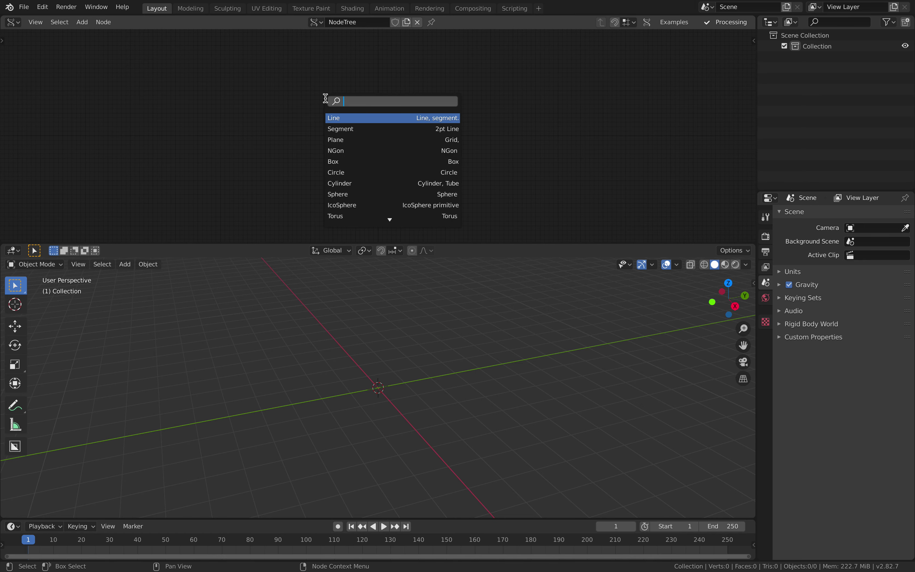
text(vec)
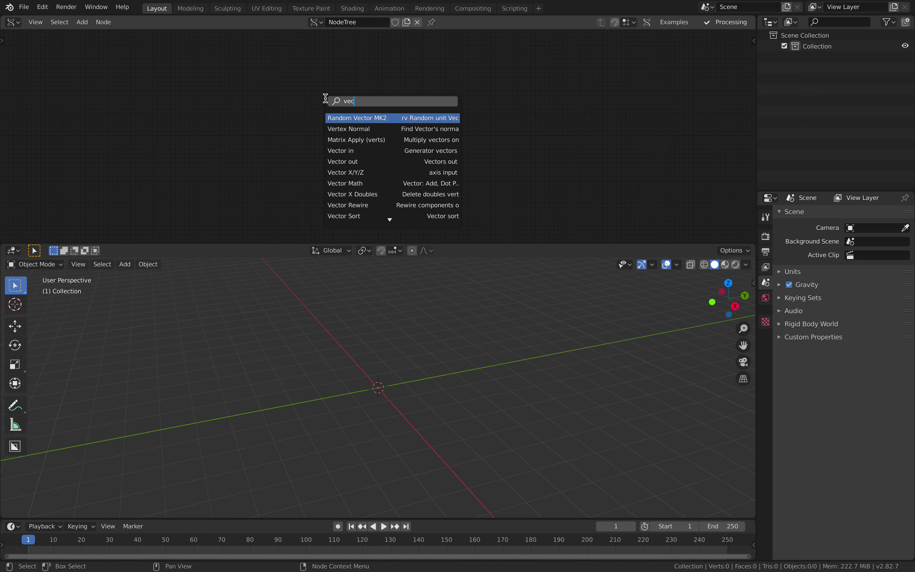
text(tor p)
key(Down)
key(Down)
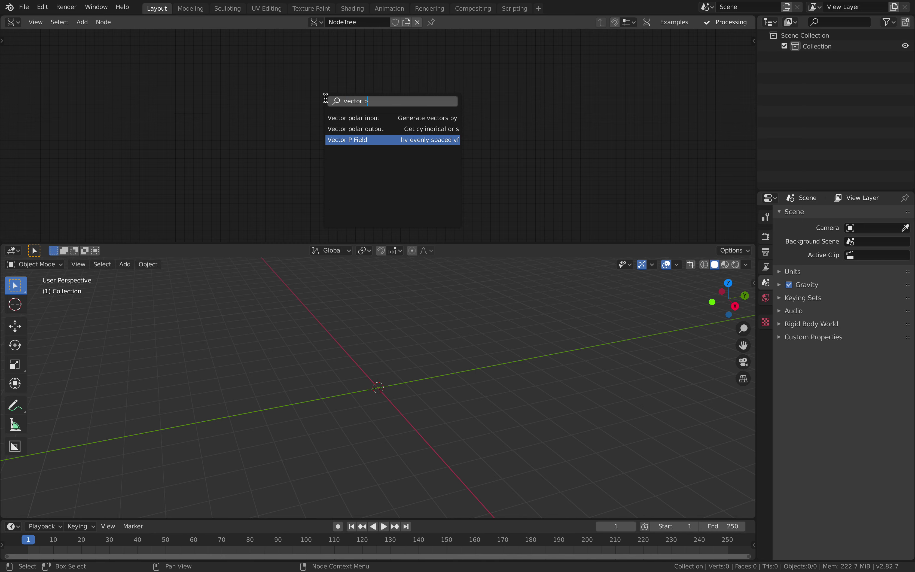
key(Return)
middle_drag(385, 107, 376, 110)
Step: Add a BMesh viewer node to the right of the Vector P Field node
key(shift+a)
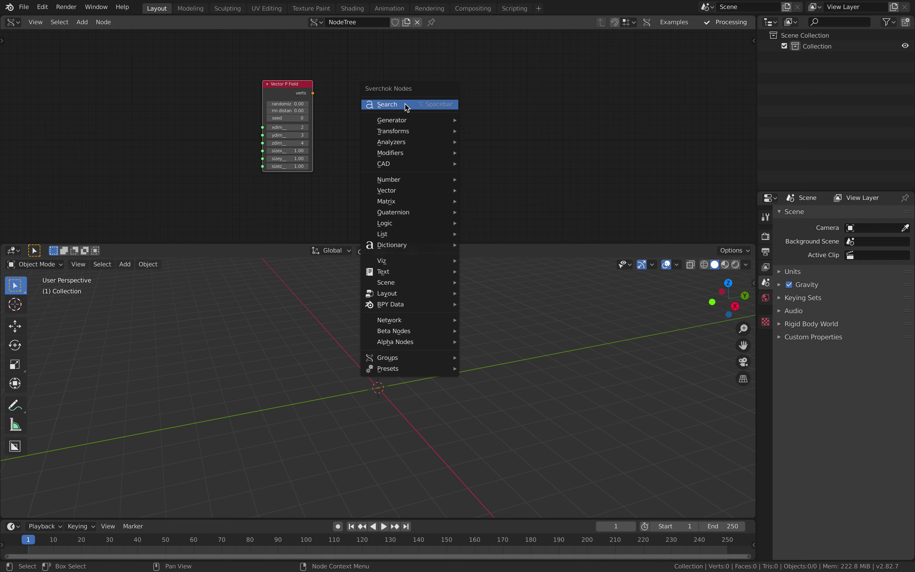
click(405, 105)
text(bmesh)
key(Return)
click(443, 98)
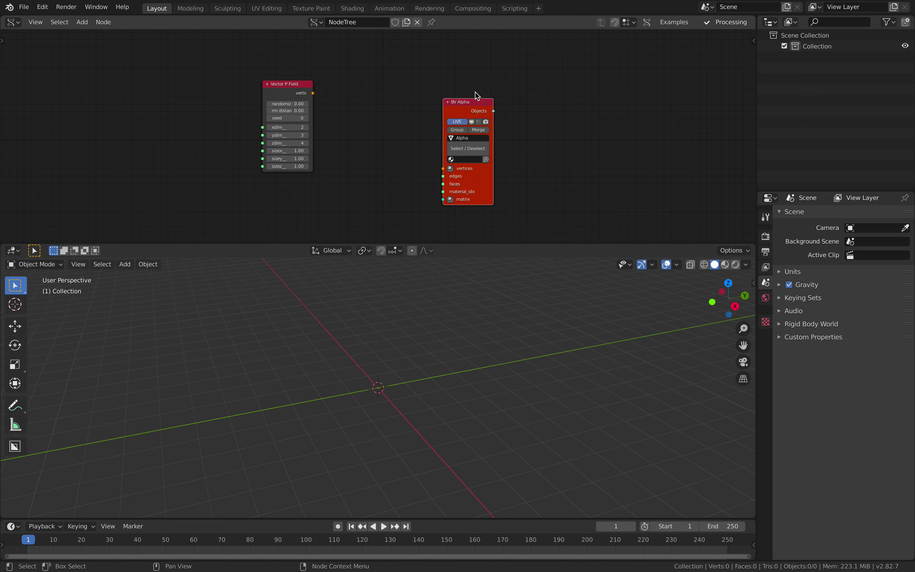
Step: Add a Box node between the Vector P Field node and the BMesh viewer node
key(shift+a)
click(422, 92)
text(box)
key(Return)
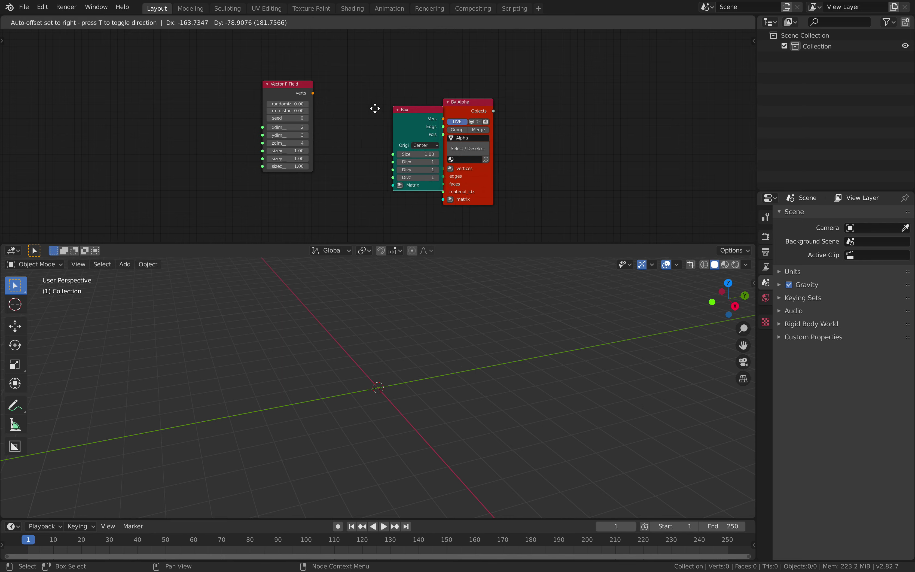
click(373, 109)
scroll(388, 119, up, 1)
Step: Link the Box's Vers and Pols to the viewer's vertices and faces, and the Vector P Field's verts to its matrix input
mouse_move(424, 120)
mouse_down()
mouse_move(456, 192)
mouse_move(454, 175)
mouse_move(490, 153)
mouse_move(478, 170)
mouse_move(424, 139)
mouse_up()
drag(393, 110, 390, 78)
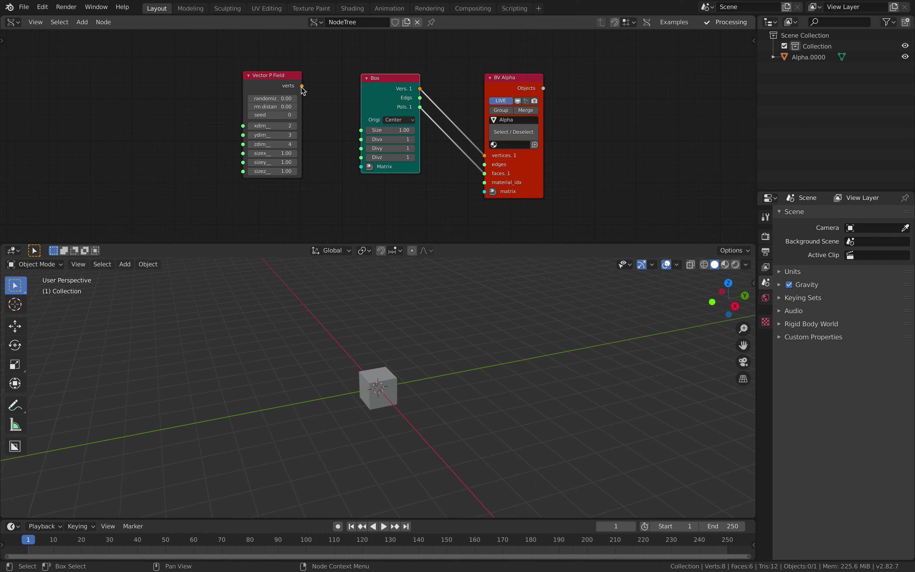
drag(302, 90, 485, 191)
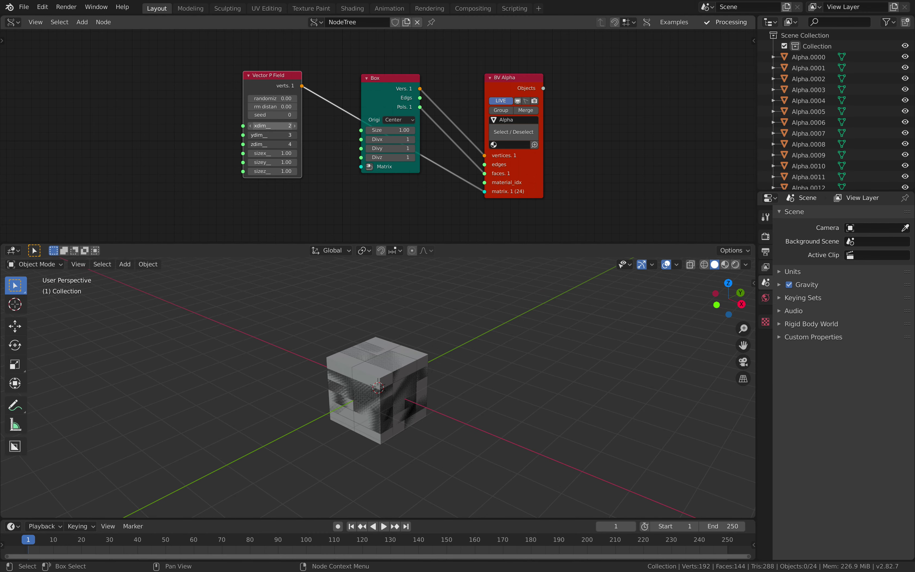
Step: Set the Vector P Field's x, y and z dimensions to 4 and its x, y and z sizes to 4.00
drag(268, 128, 382, 171)
text(4)
key(Return)
mouse_move(379, 314)
middle_down()
mouse_move(404, 286)
mouse_move(378, 312)
mouse_move(386, 331)
mouse_move(359, 321)
mouse_move(384, 333)
middle_up()
scroll(382, 311, down, 2)
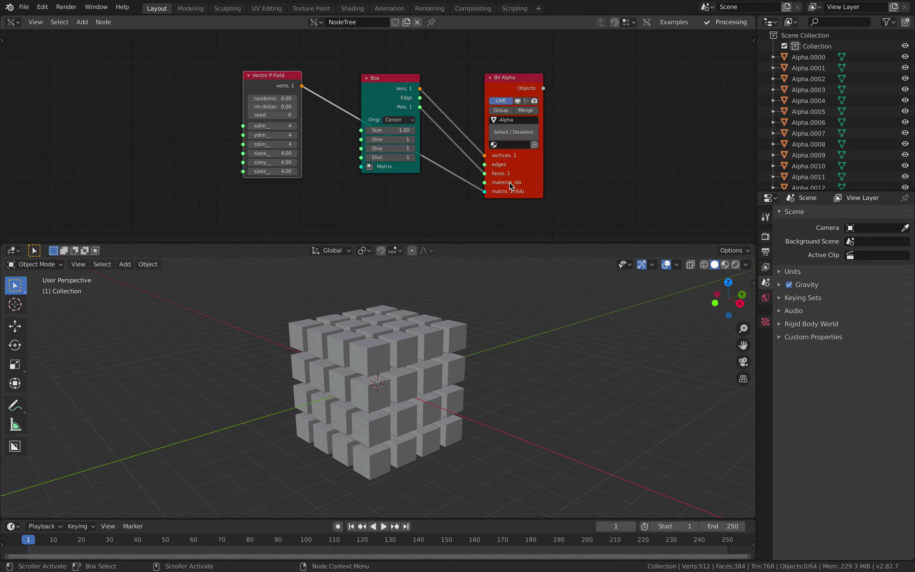
Step: Create a new material on the upper corner cube of the grid and name it Mat
click(456, 328)
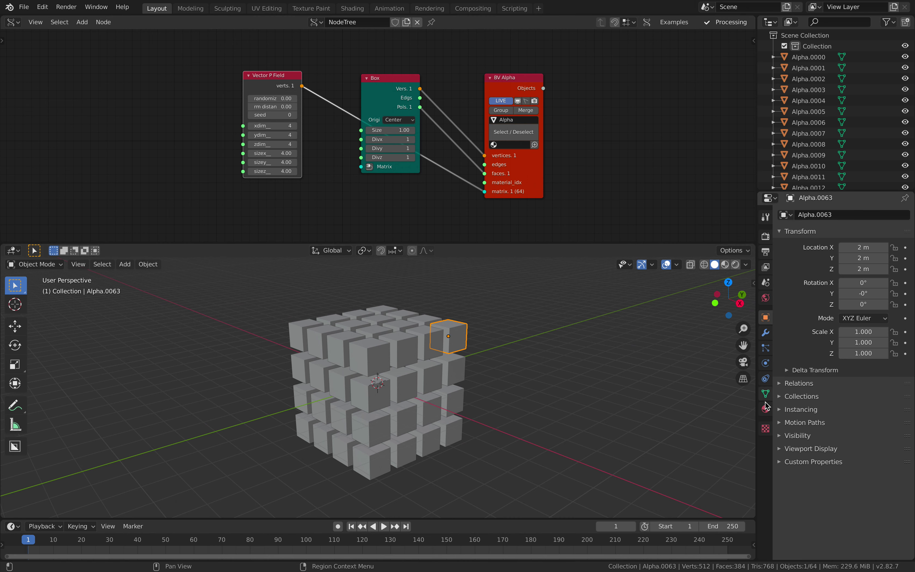
click(765, 408)
click(840, 263)
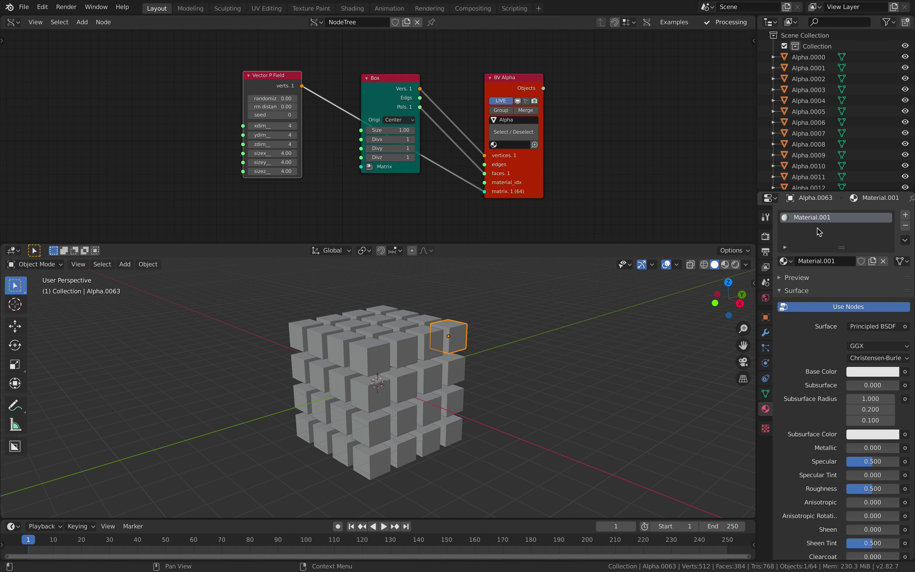
click(837, 262)
text(Mat)
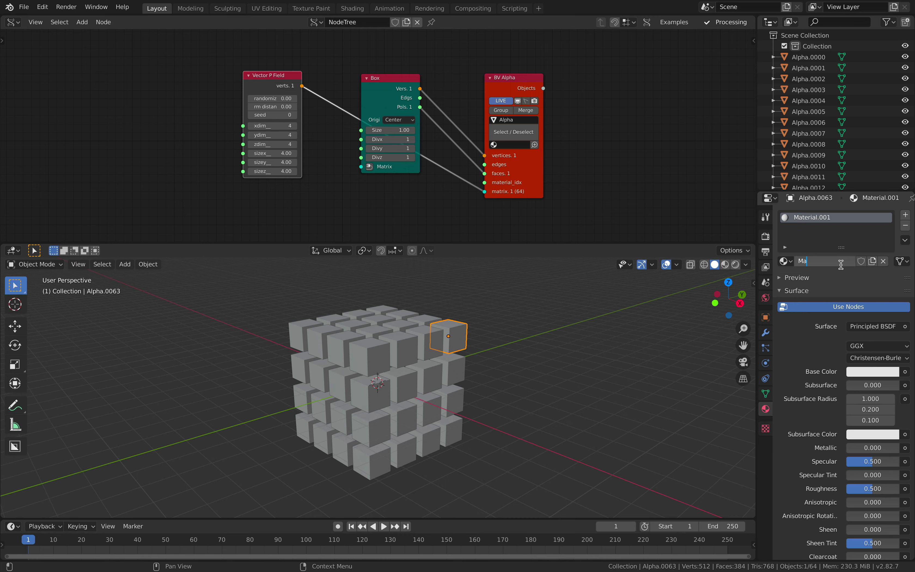
key(Return)
Step: Assign the Mat material in the BMesh viewer node, advance the timeline to frame 5 and check another cube's material
click(506, 145)
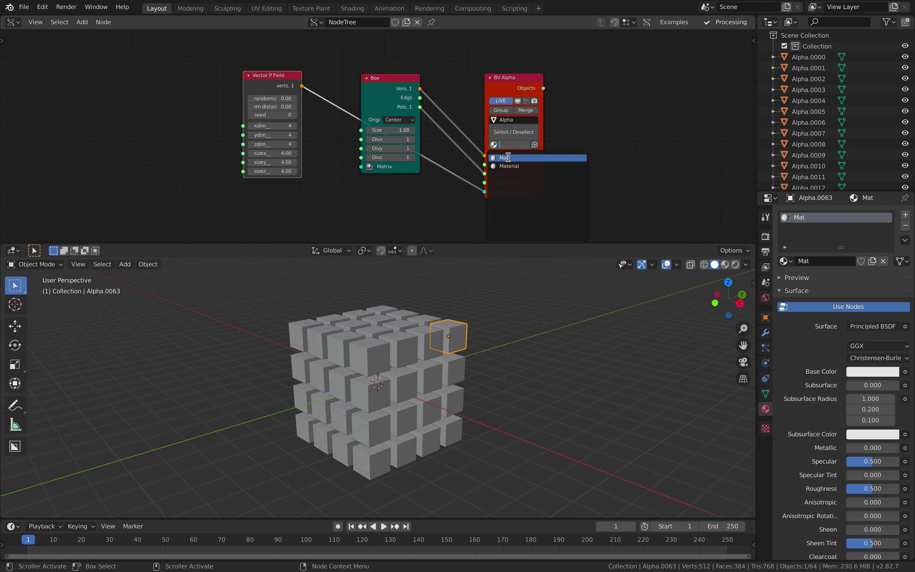
click(504, 157)
middle_drag(539, 318, 529, 326)
key(Right)
key(Right)
key(Right)
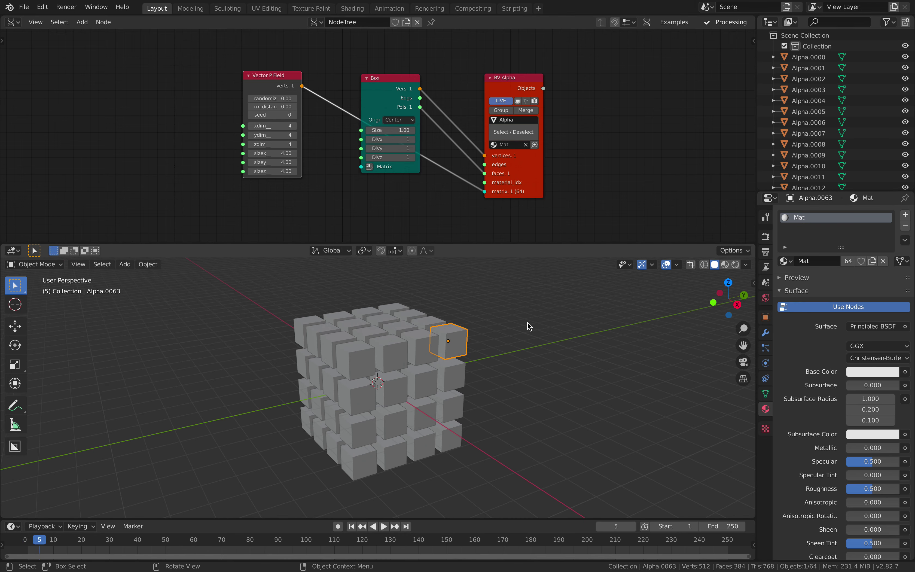
click(377, 339)
middle_drag(418, 389, 426, 385)
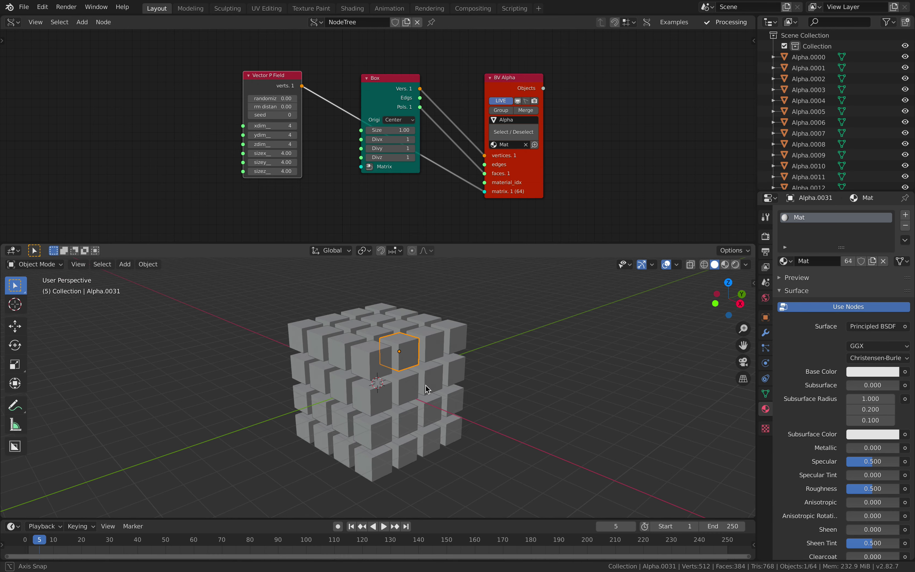
Step: Delete all nodes from the Sverchok node tree, keeping the generated cubes
click(393, 88)
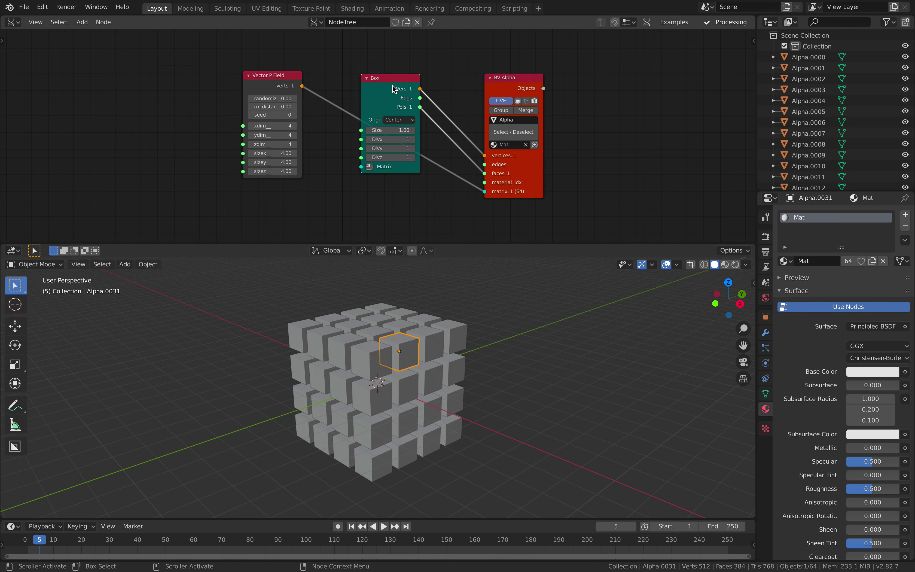
key(a)
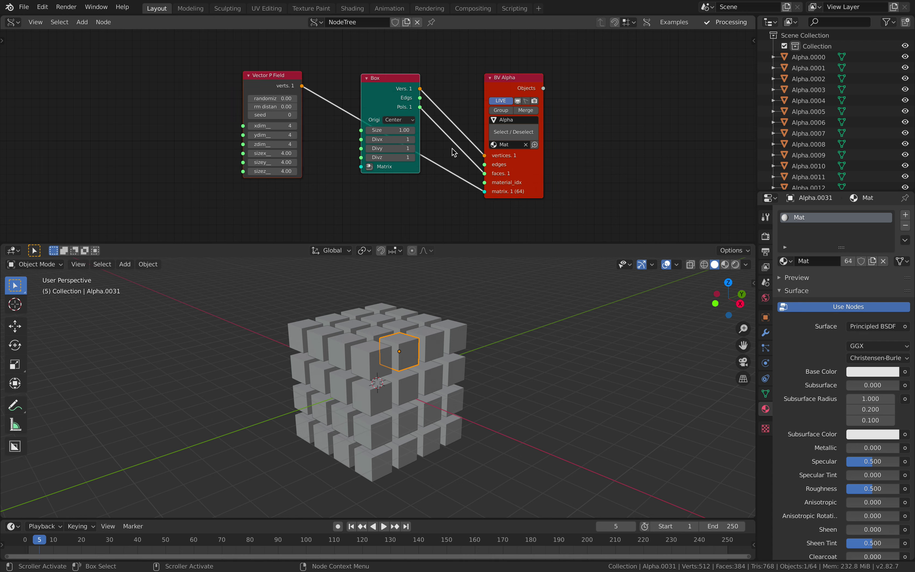
key(x)
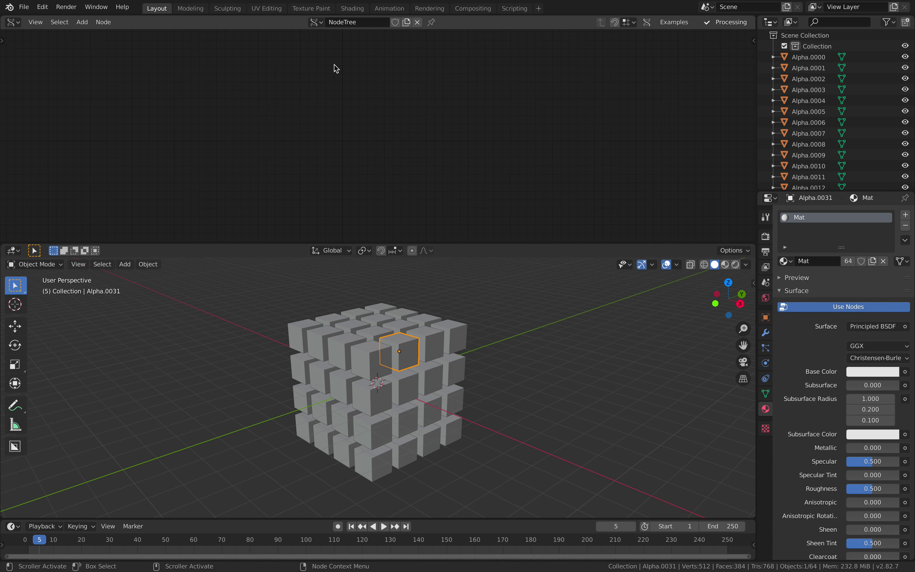
Step: Save the file, and also save it as a new version with the number in its name incremented by one
click(24, 7)
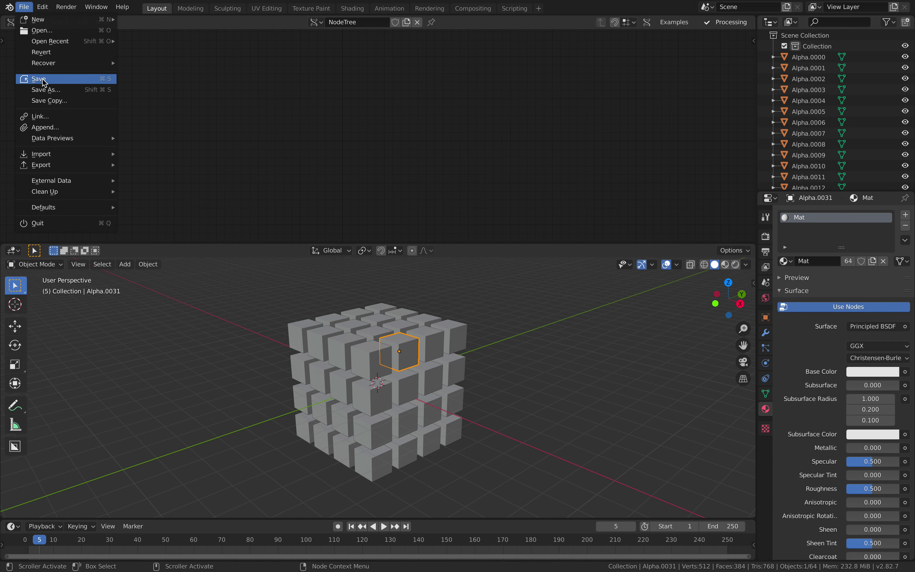
click(44, 80)
click(23, 6)
click(44, 90)
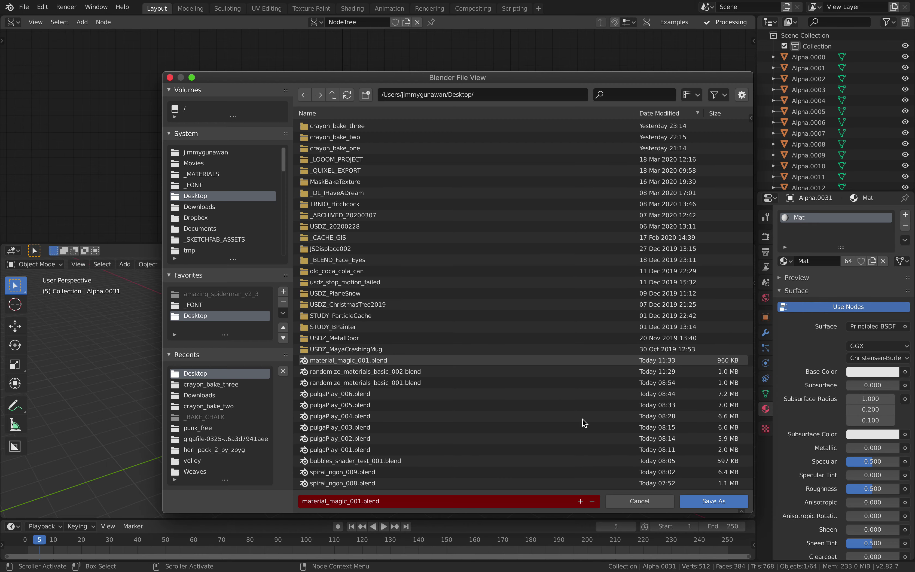
click(578, 501)
click(689, 504)
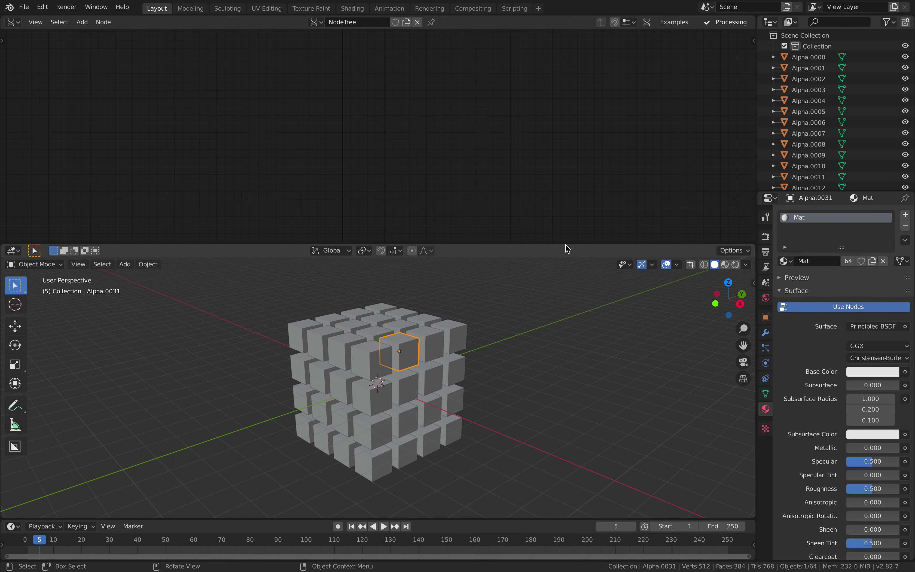
Step: Enlarge the 3D viewport by shrinking the node editor and select all cubes in the grid
drag(564, 244, 564, 118)
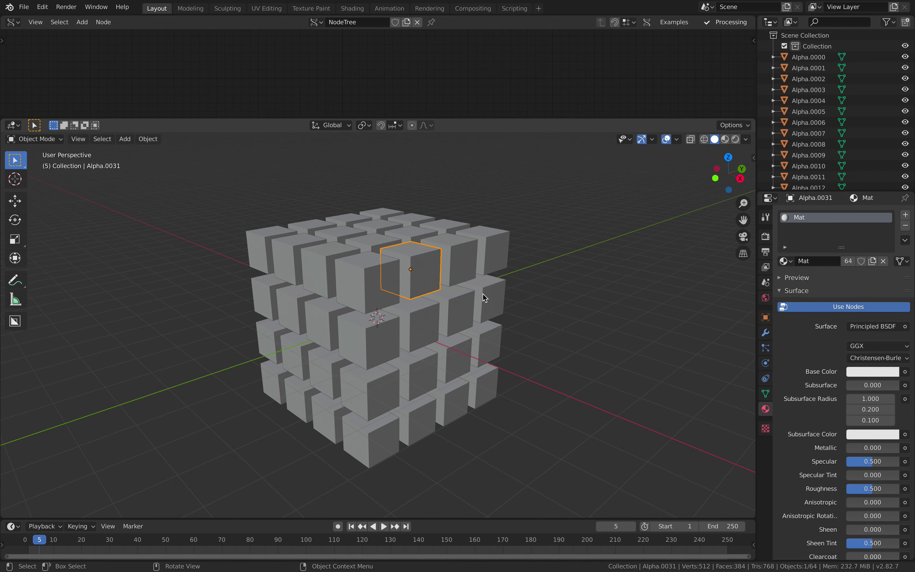
key(a)
middle_drag(485, 297, 482, 338)
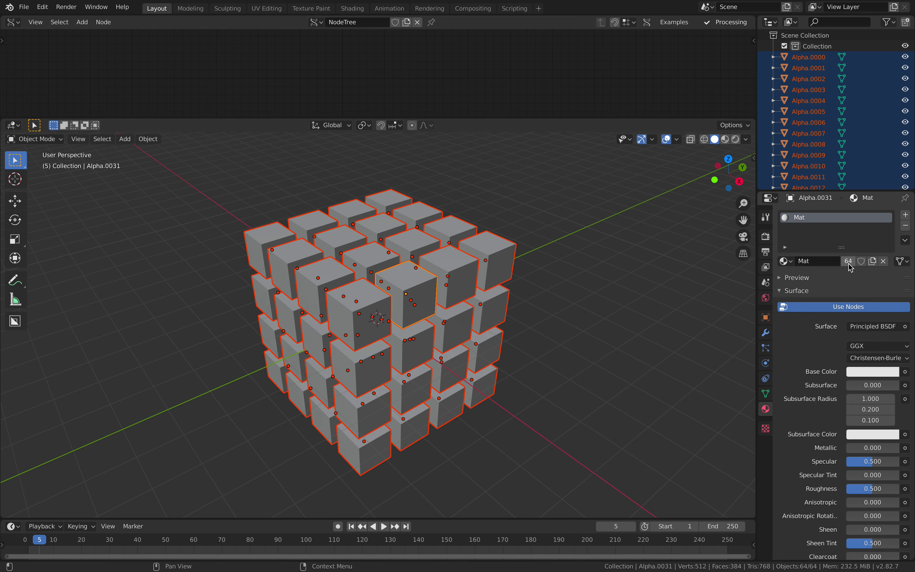
middle_drag(588, 303, 644, 288)
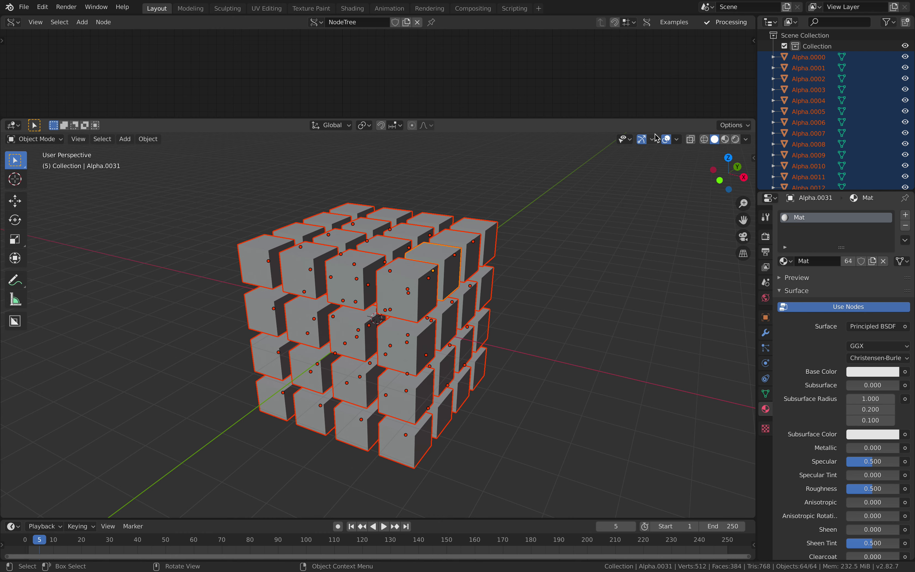
Step: Change the node editor area to a Text Editor, enlarge it, and create a new text block
click(13, 22)
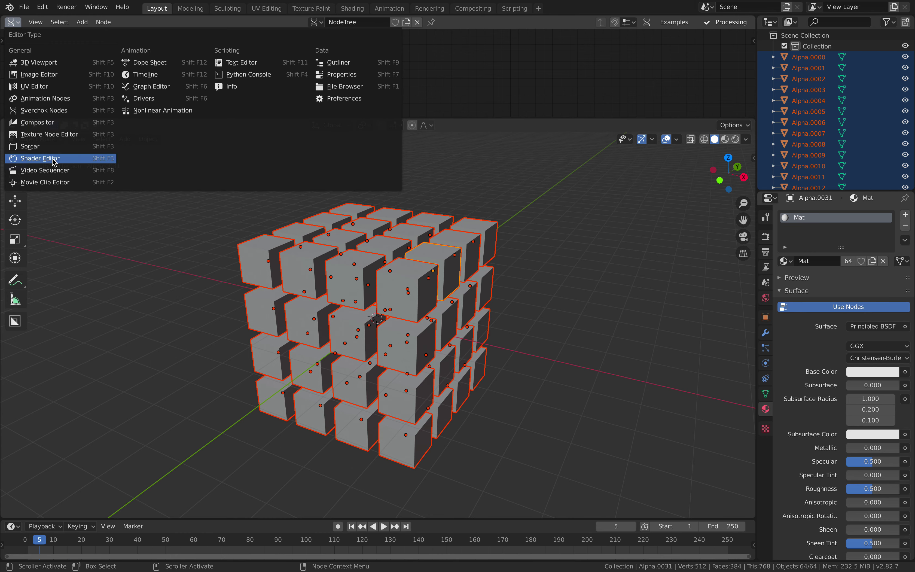
click(246, 64)
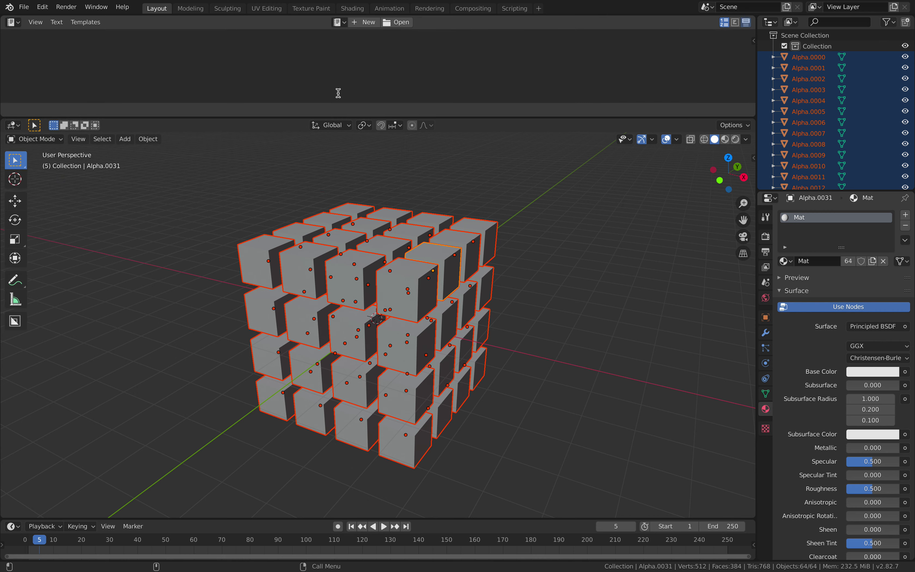
drag(339, 102, 340, 166)
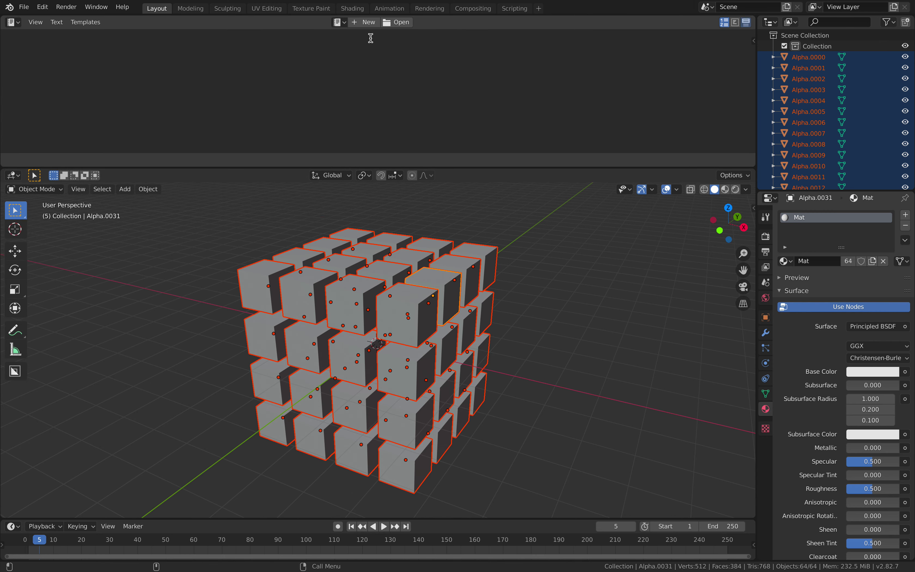
click(365, 22)
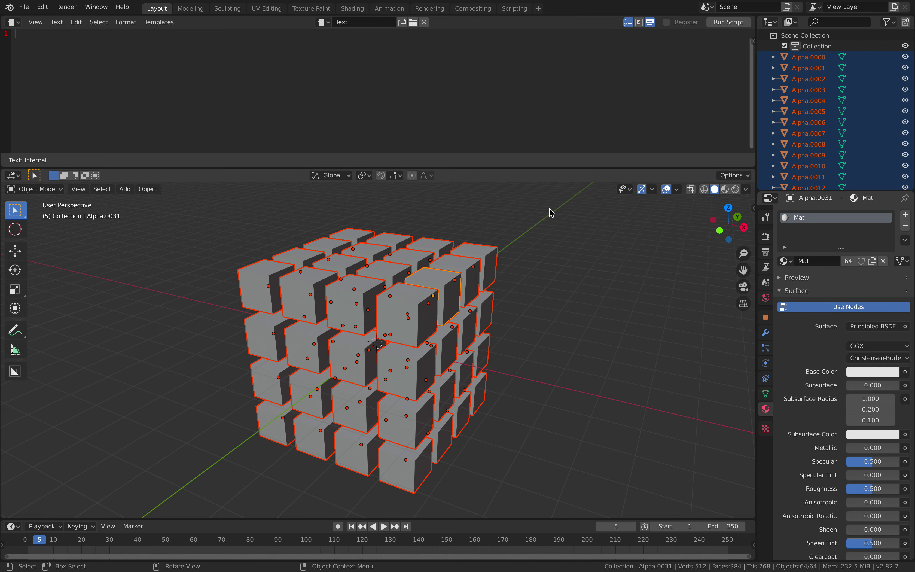
Step: Switch to the browser and copy the five-line snippet from the blenderartists.org thread that gives selected objects their own individual material
key(ctrl+Left)
scroll(487, 279, up, 15)
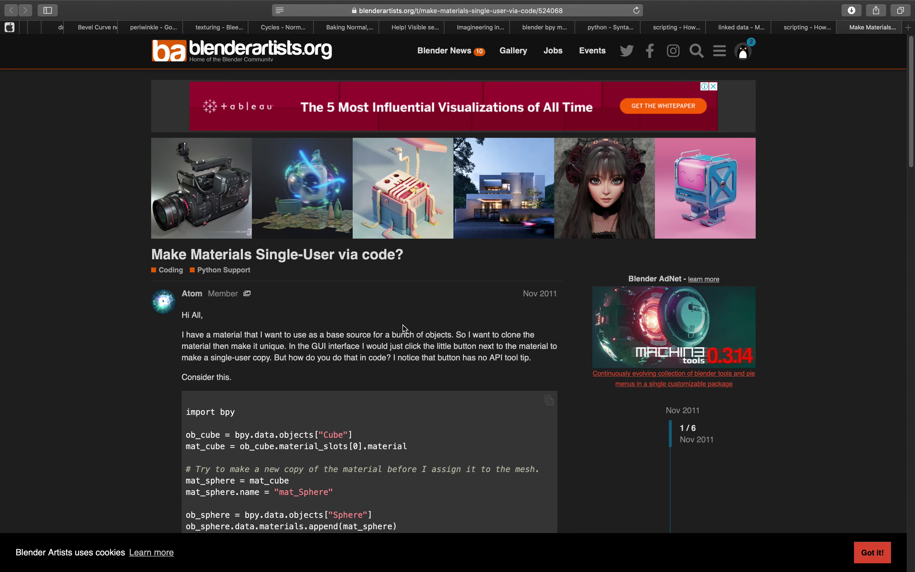
scroll(512, 263, down, 4)
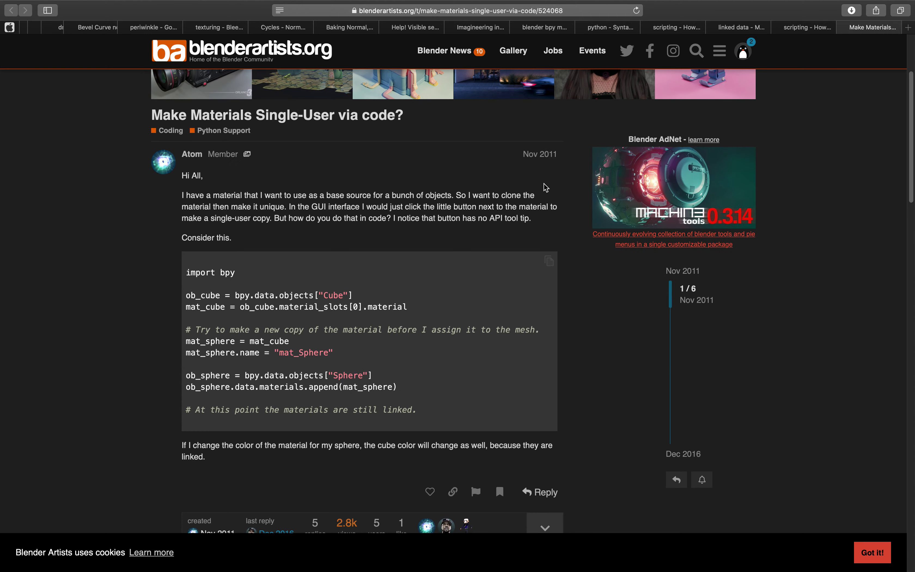
scroll(545, 188, down, 20)
scroll(542, 226, up, 6)
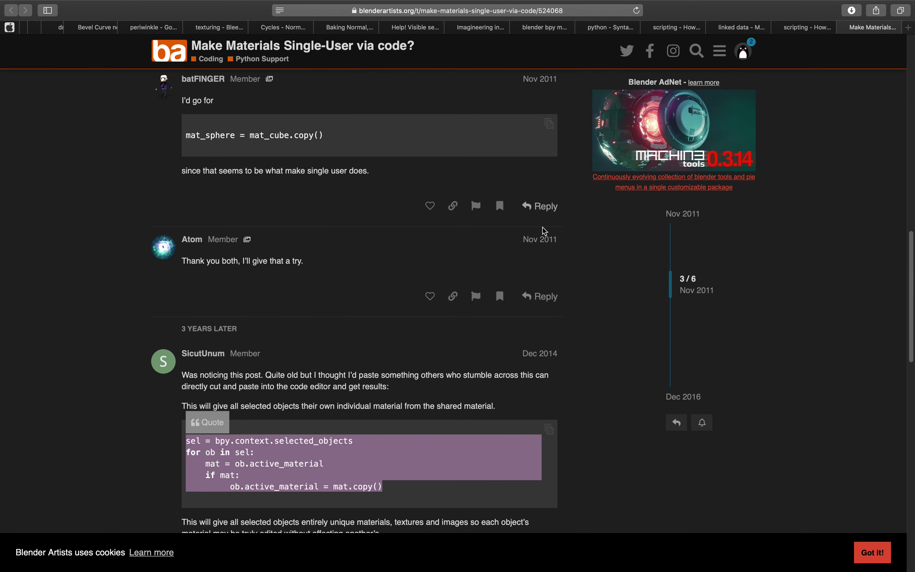
scroll(545, 231, down, 6)
click(391, 252)
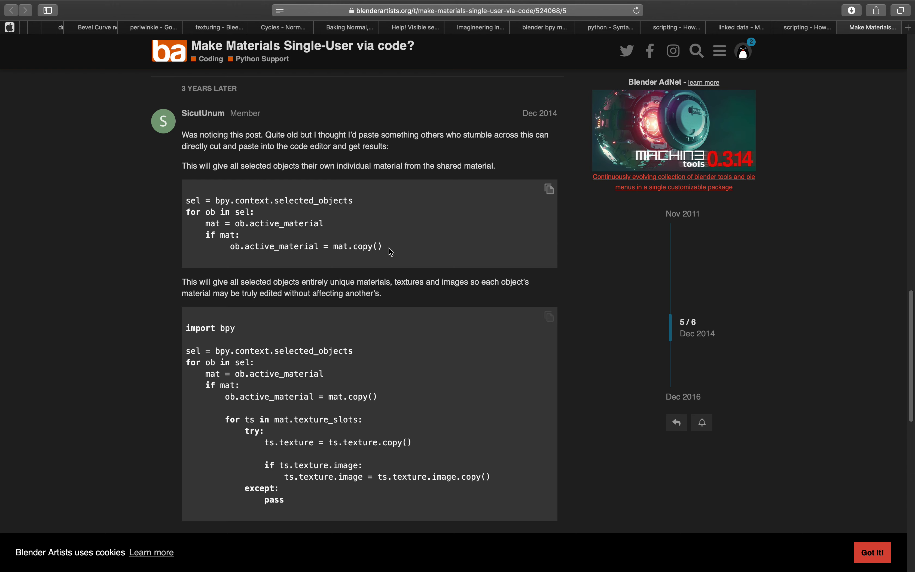
drag(391, 252, 208, 202)
key(ctrl+c)
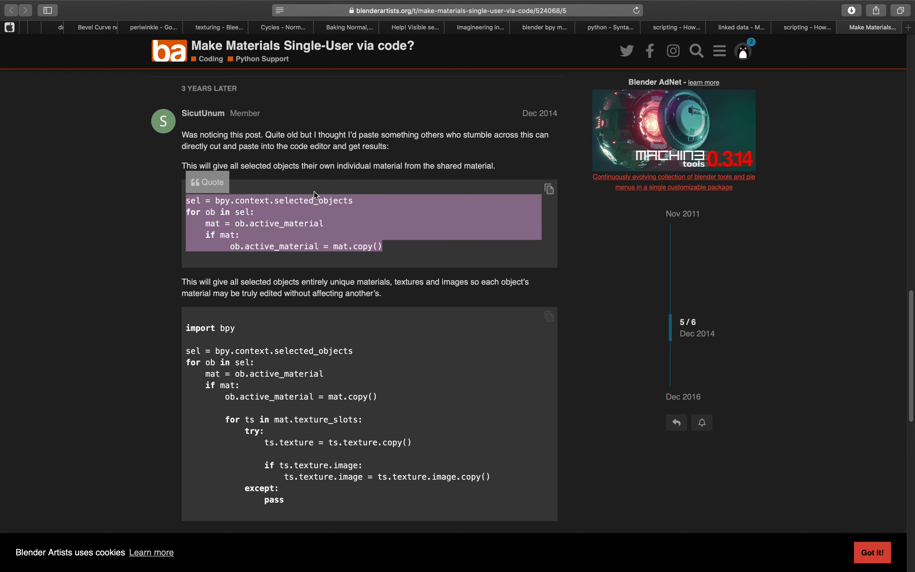
Step: Switch to Blender, paste the snippet into the text block and add an "import bpy" line above it
key(super+Tab)
key(ctrl+v)
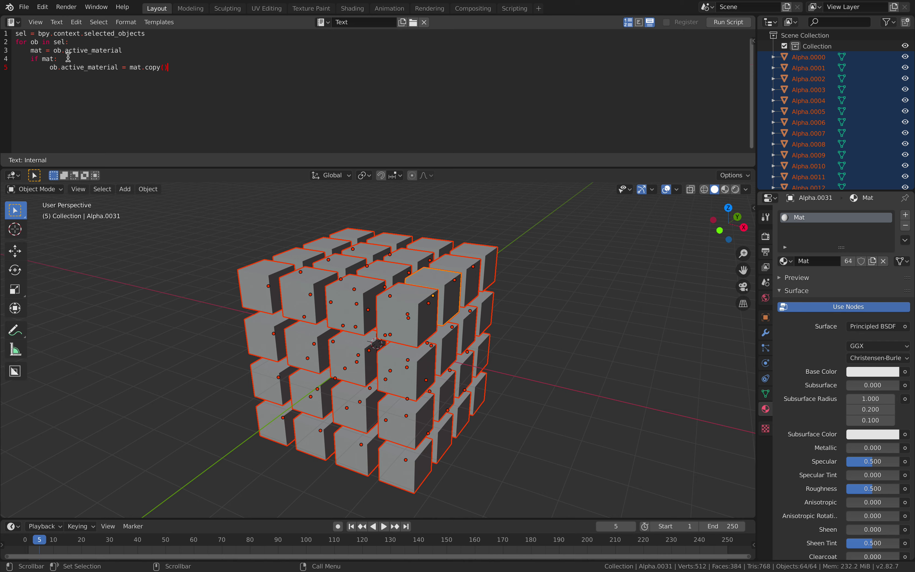
key(Return)
key(Return)
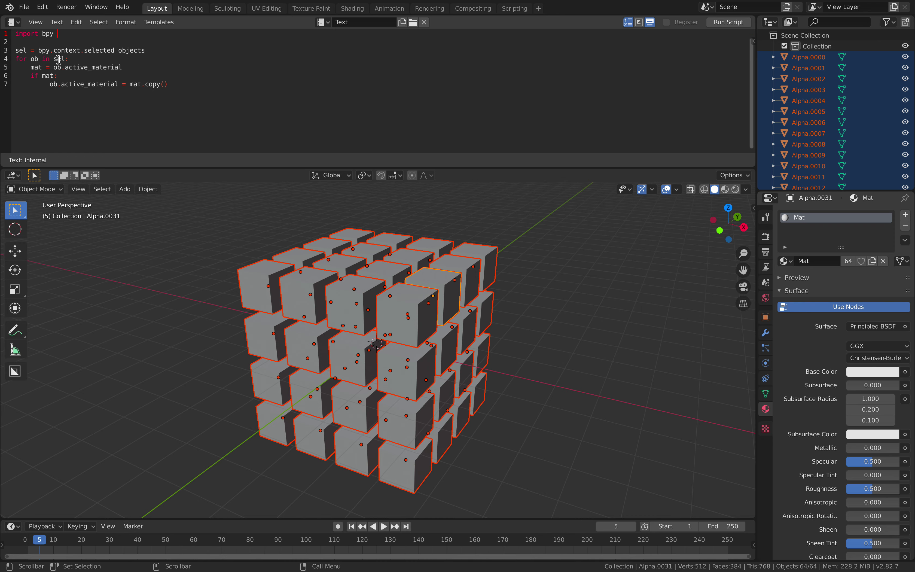
drag(45, 32, 60, 35)
click(73, 41)
Step: Run the script on all selected cubes and check the materials of several individual cubes in the upper layer
middle_drag(329, 227, 342, 229)
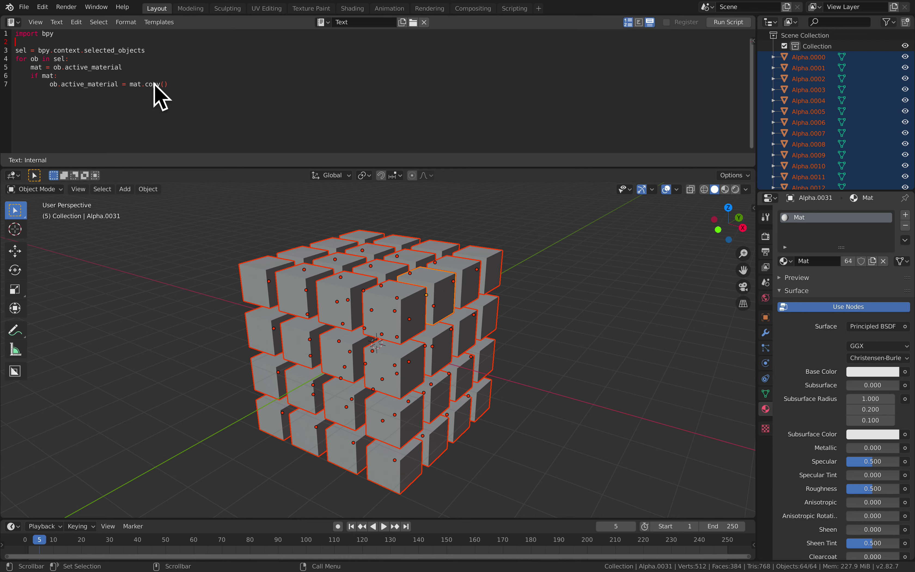
middle_drag(264, 242, 358, 252)
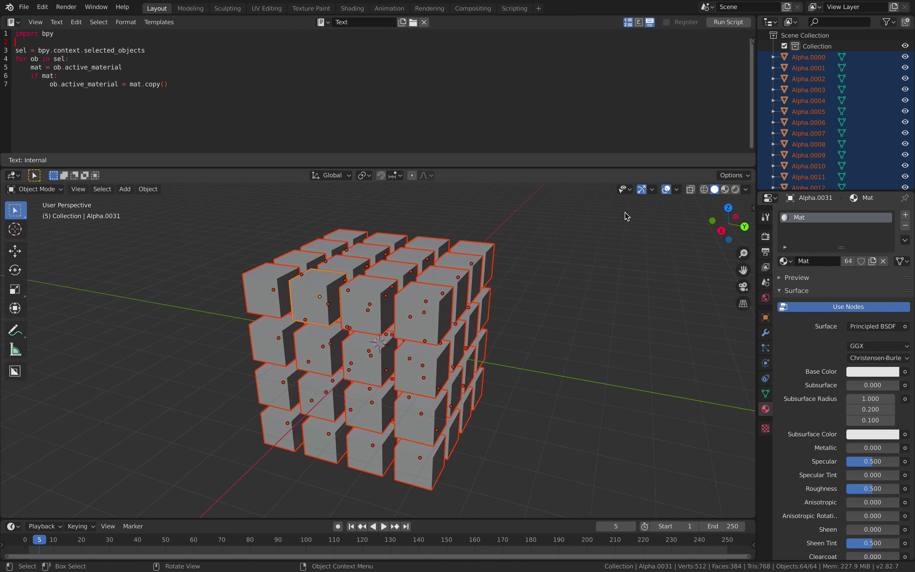
click(729, 23)
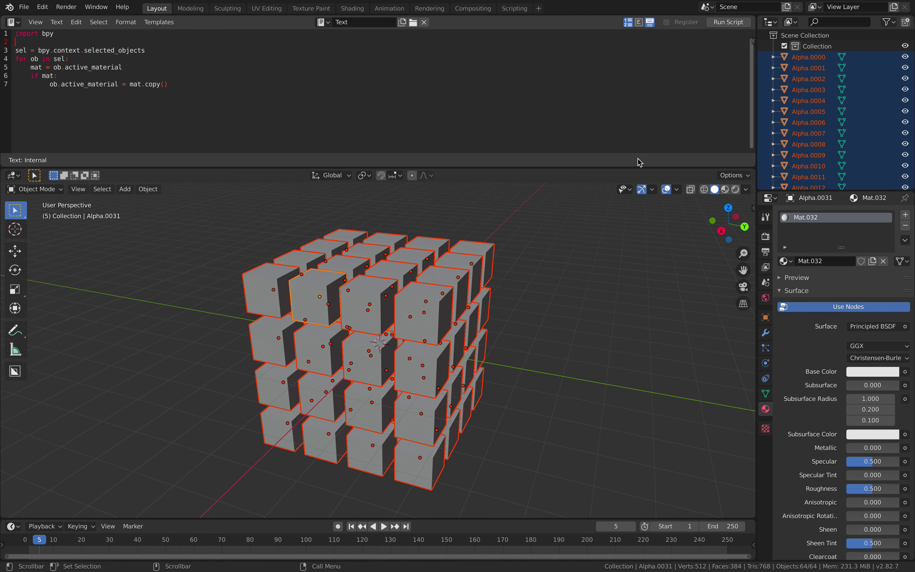
click(490, 252)
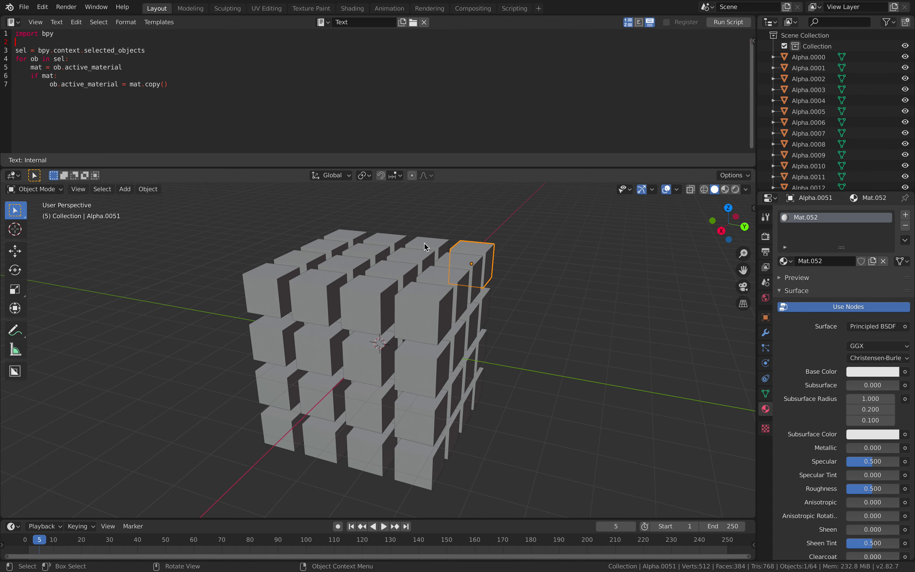
click(424, 242)
click(346, 237)
middle_drag(481, 327, 428, 307)
Step: Save the file as a new version of material_magic_002.blend with its number incremented by one
click(24, 7)
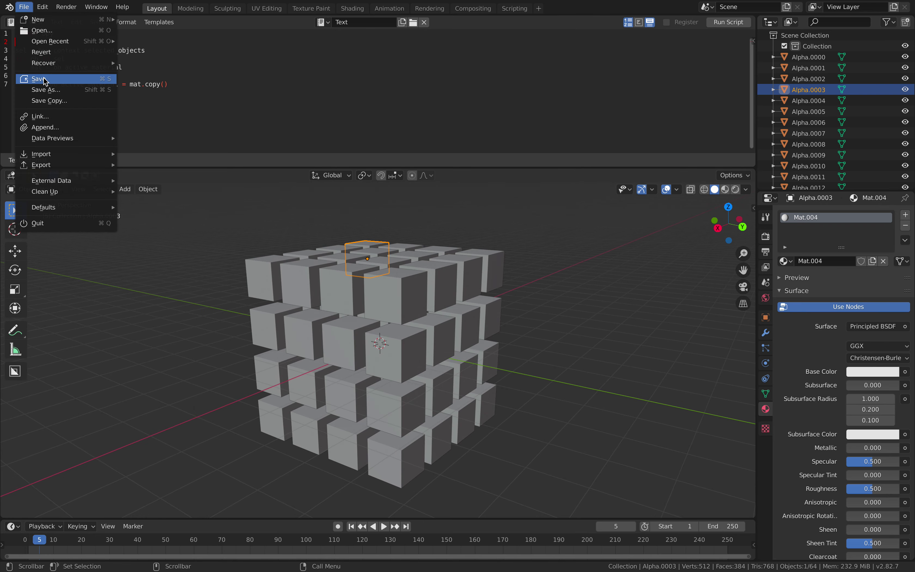
click(45, 90)
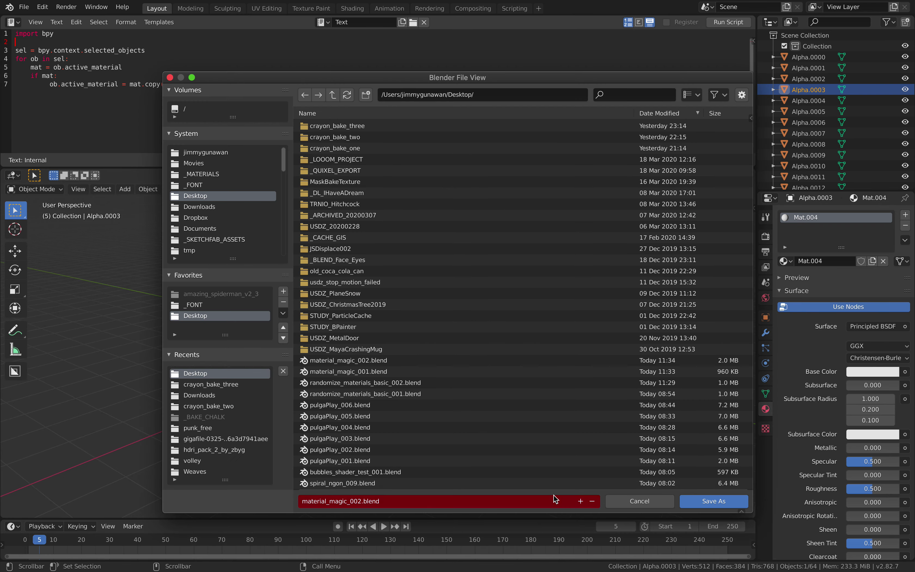
click(582, 500)
click(714, 501)
Step: Set the Viewport Display color of the top corner cube's material Mat.052 to light green
click(491, 288)
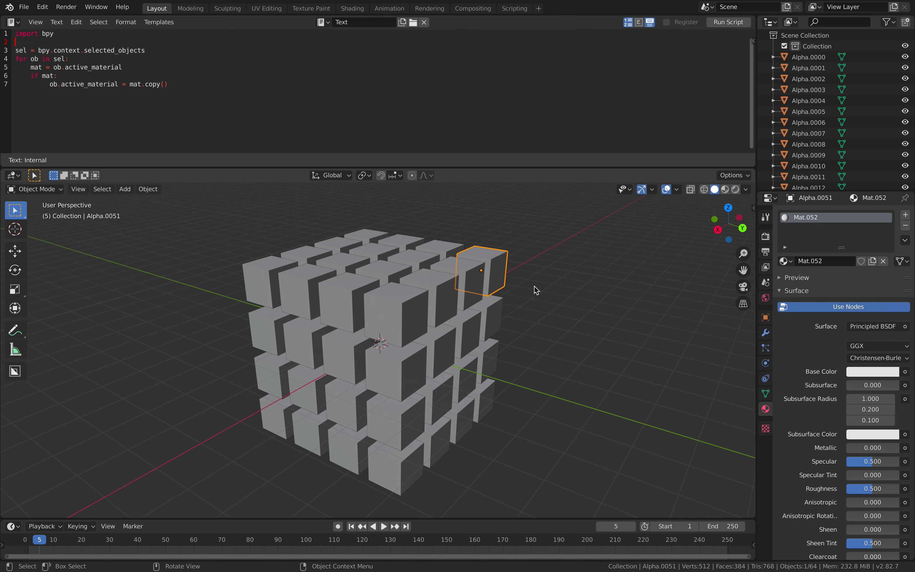
middle_drag(534, 286, 619, 350)
scroll(825, 488, down, 3)
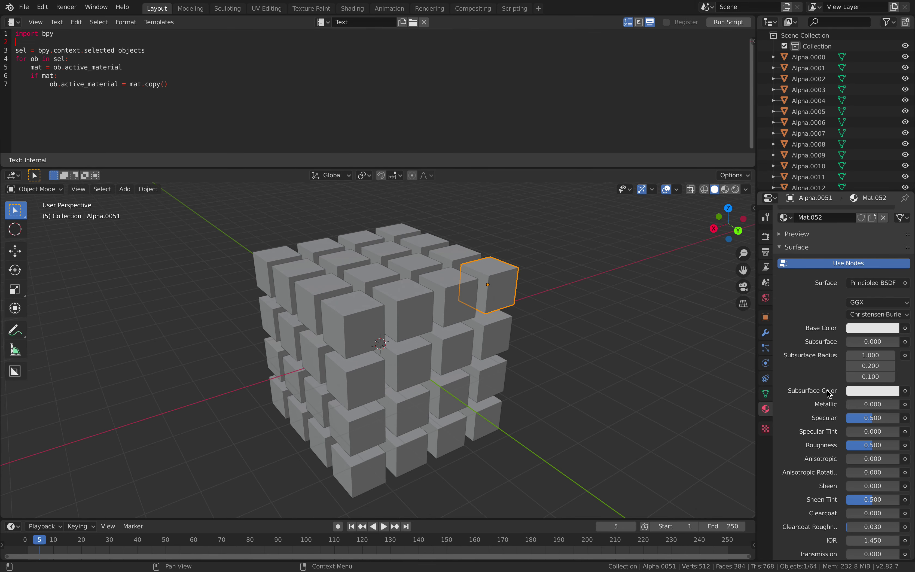
scroll(794, 291, up, 2)
click(786, 283)
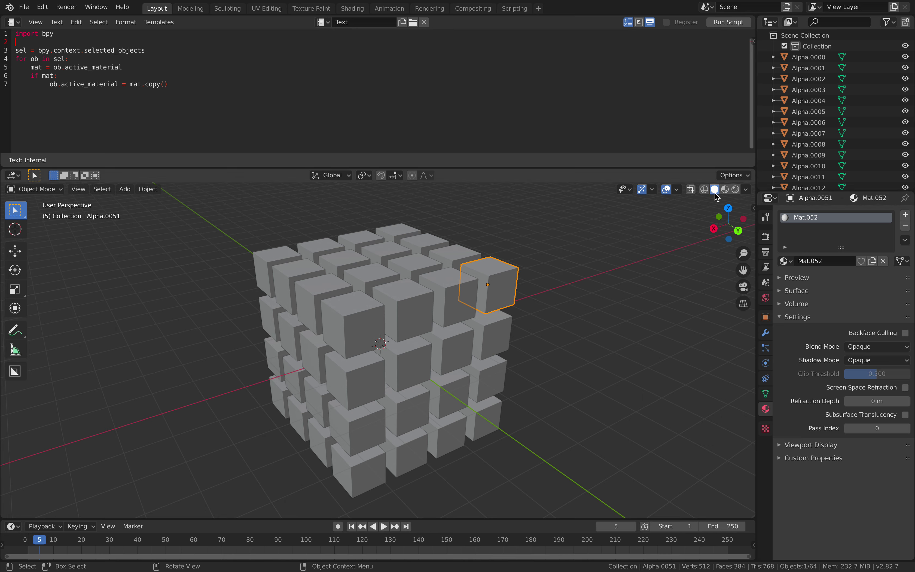
click(813, 445)
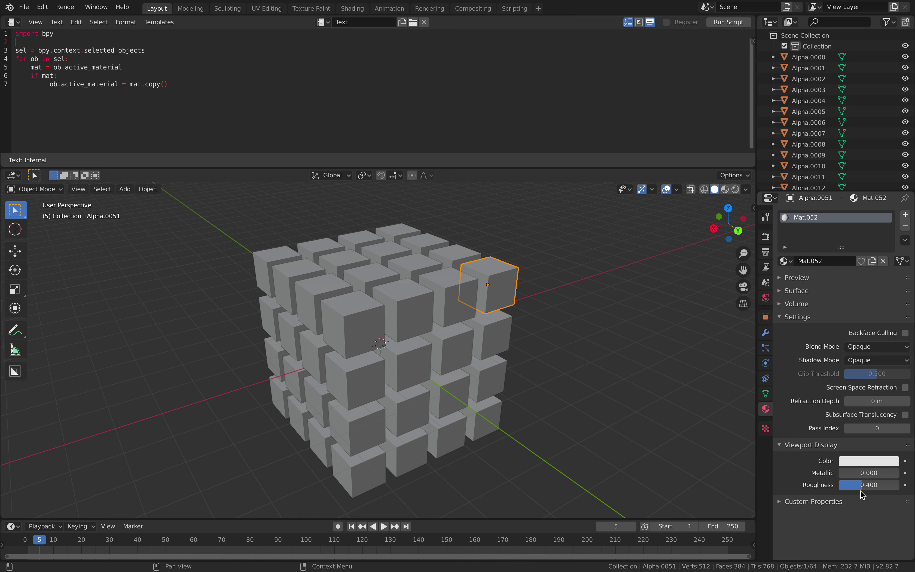
click(859, 460)
drag(842, 344, 818, 346)
middle_drag(524, 336, 517, 336)
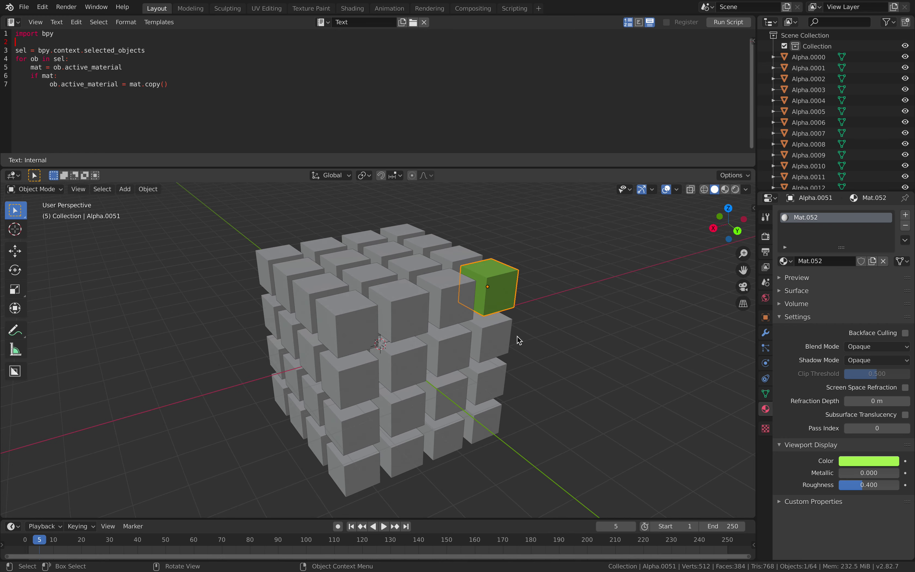
Step: Set the Viewport Display color to blue for the cube below the green one and yellow for the top-layer cube beside it
click(502, 335)
click(854, 460)
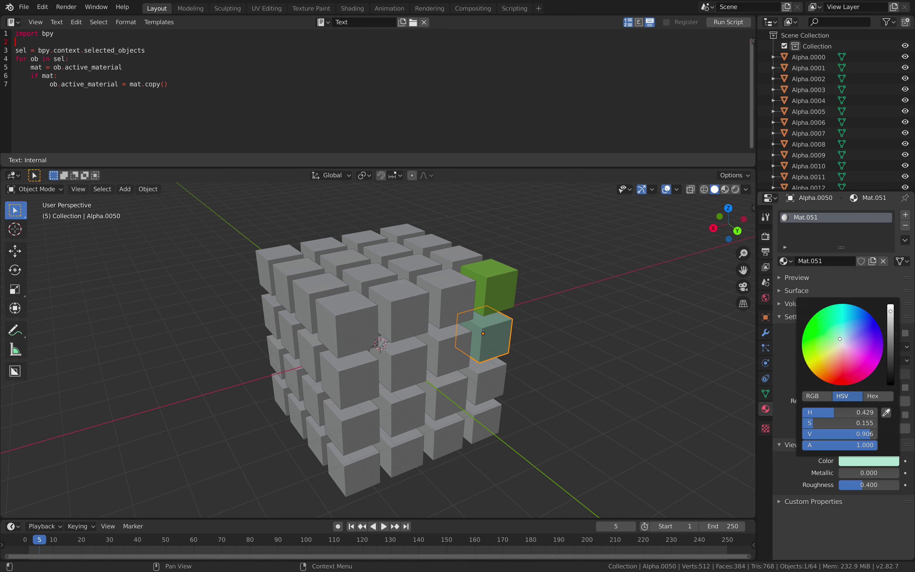
drag(840, 339, 843, 327)
click(455, 303)
click(847, 461)
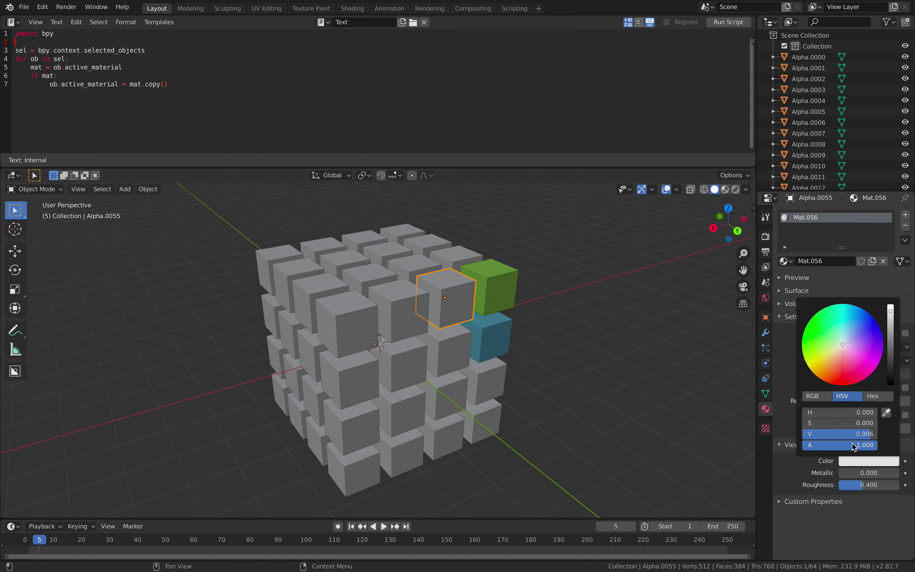
click(811, 348)
drag(814, 341, 816, 361)
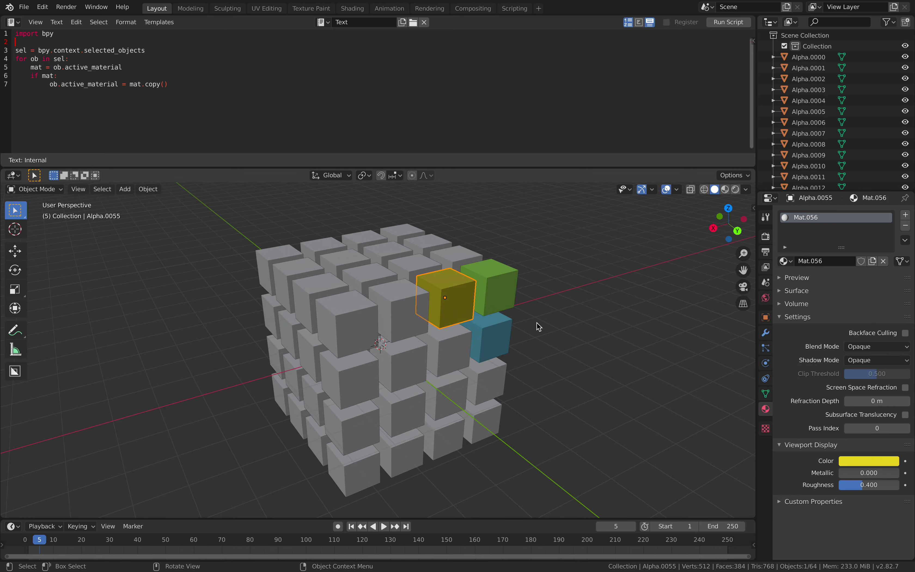
Step: Deselect all cubes and set the yellow cube's Viewport Display Metallic to 0.336 and Roughness to 0.497
middle_drag(537, 323, 473, 323)
middle_drag(537, 367, 598, 361)
key(alt+a)
drag(853, 473, 869, 485)
middle_drag(494, 363, 490, 349)
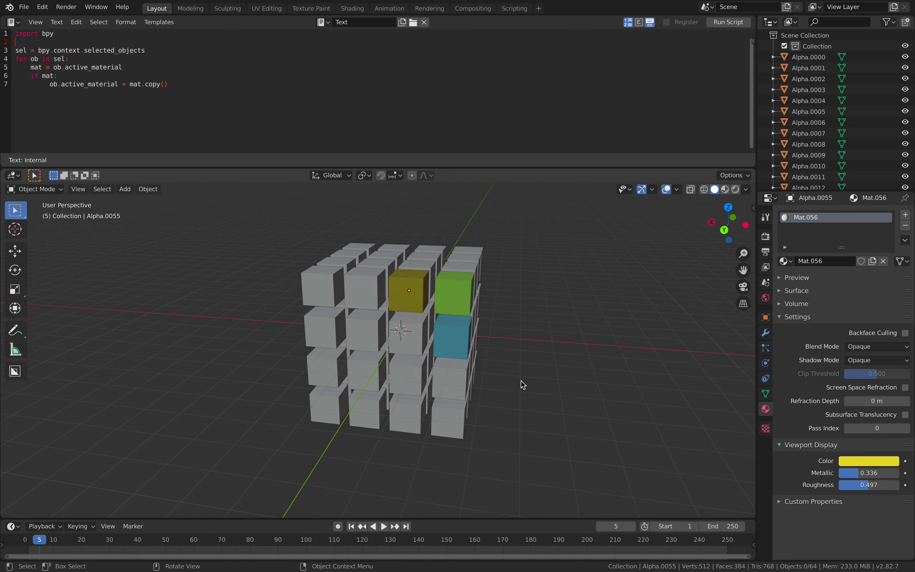
middle_drag(522, 384, 493, 396)
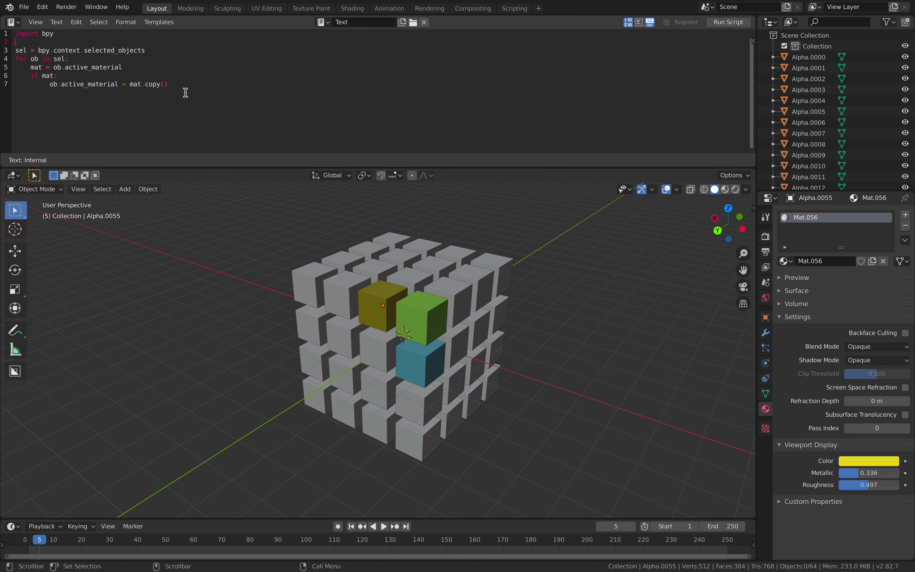
Step: Highlight the material-copy code in the script, and change the Text Editor area back to Sverchok Nodes
drag(185, 92, 78, 52)
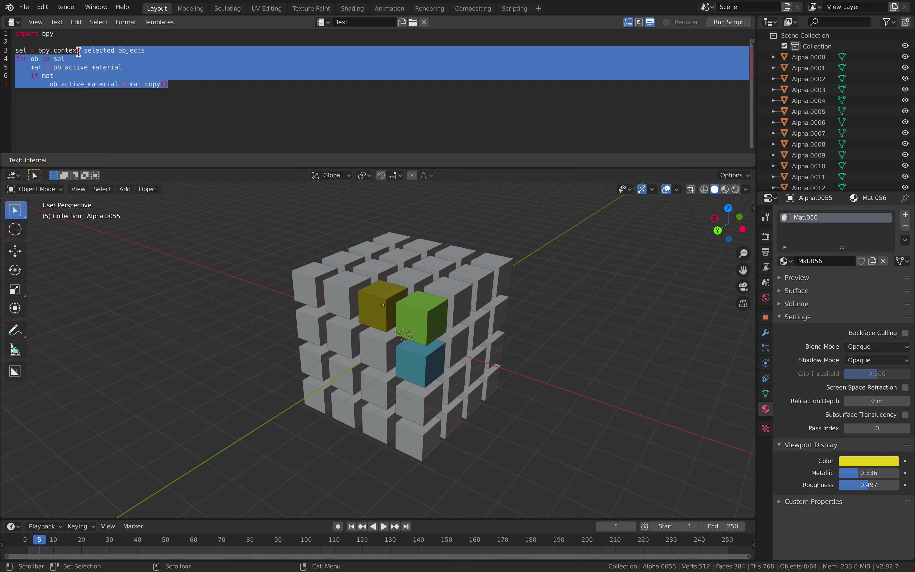
click(13, 22)
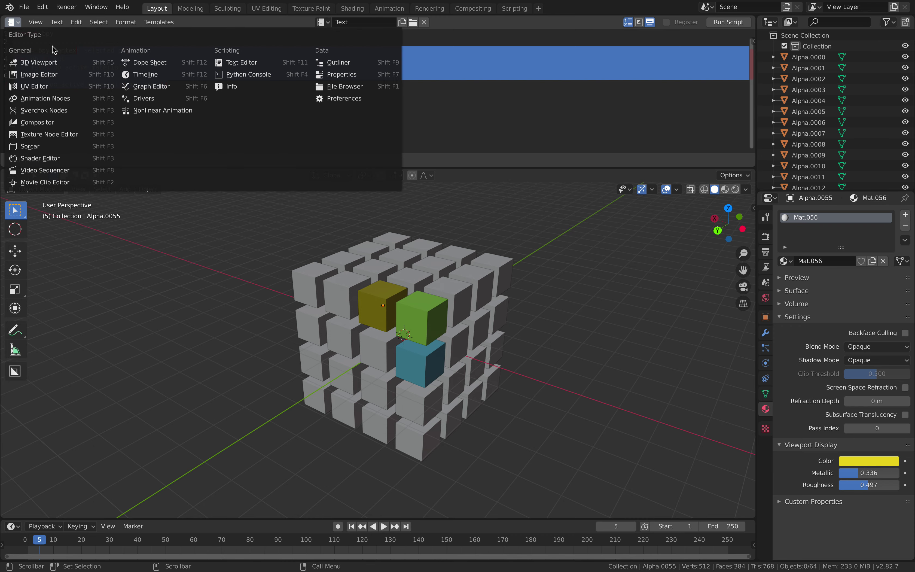
click(82, 112)
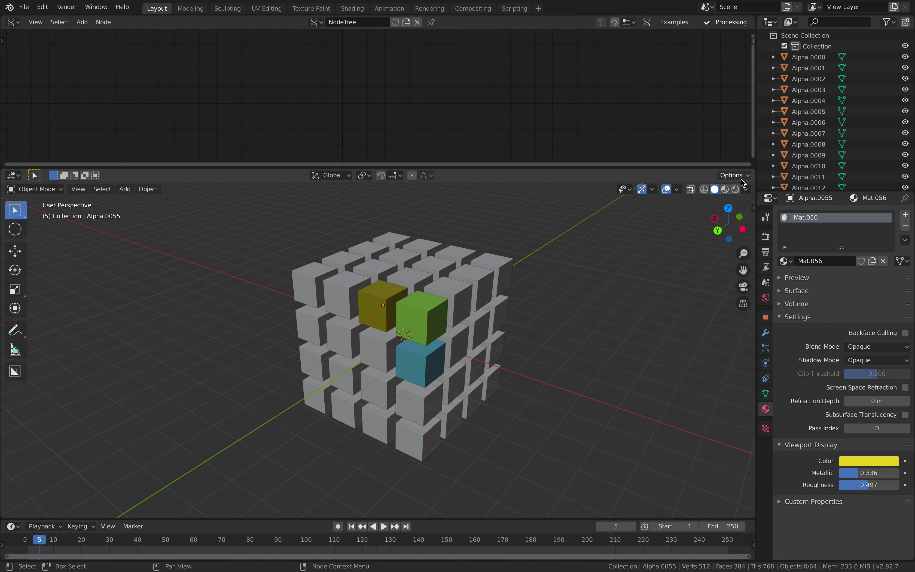
Step: Split the 3D viewport horizontally and change the upper part to an Info editor
drag(753, 171, 672, 276)
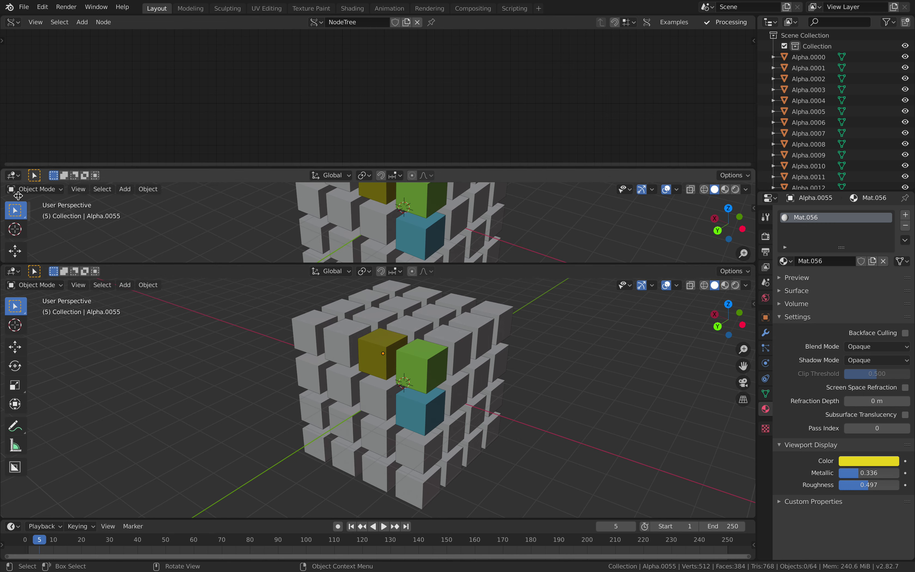
click(13, 175)
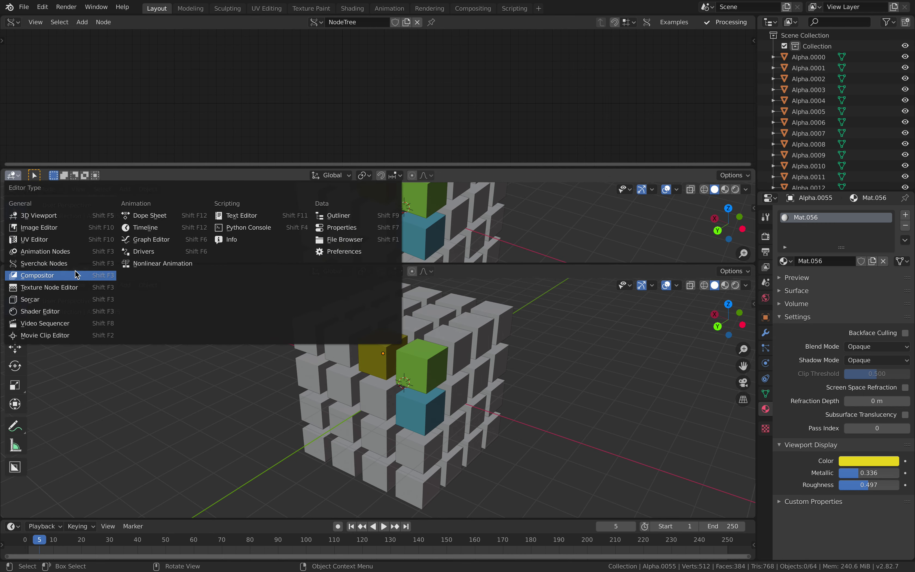
click(244, 242)
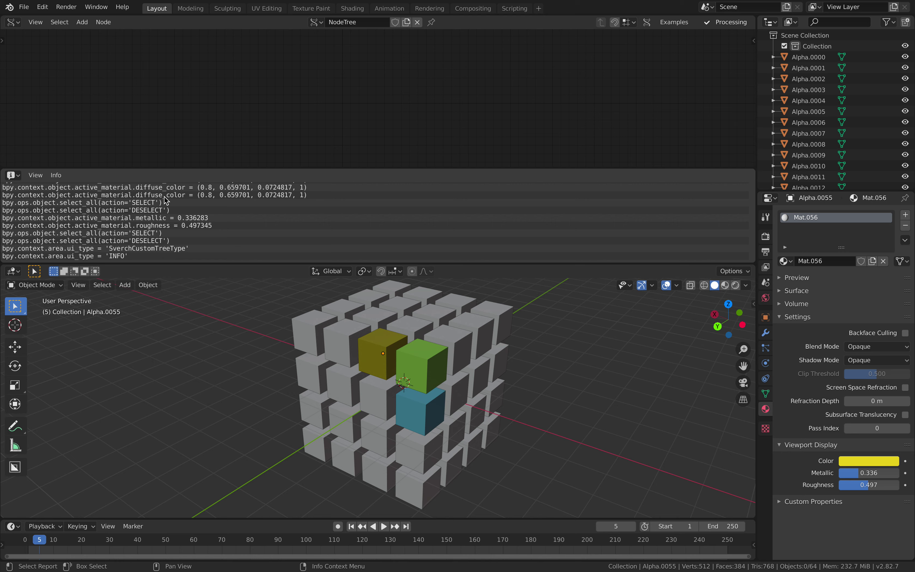
Step: Change the yellow cube's Viewport Display color to teal with hue 0.482 and saturation 0.406
click(876, 461)
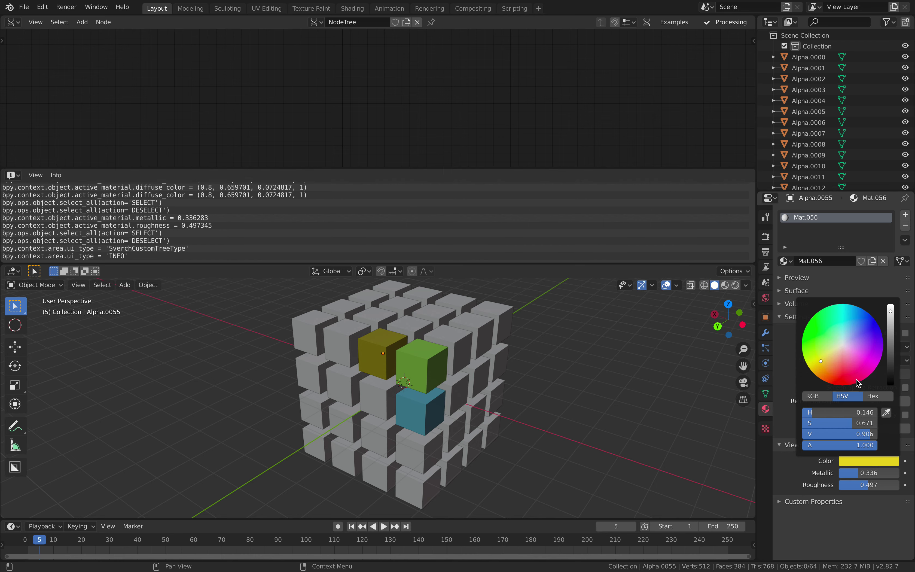
click(842, 396)
mouse_move(832, 412)
mouse_down()
mouse_move(866, 412)
mouse_move(838, 412)
mouse_up()
drag(852, 423, 833, 424)
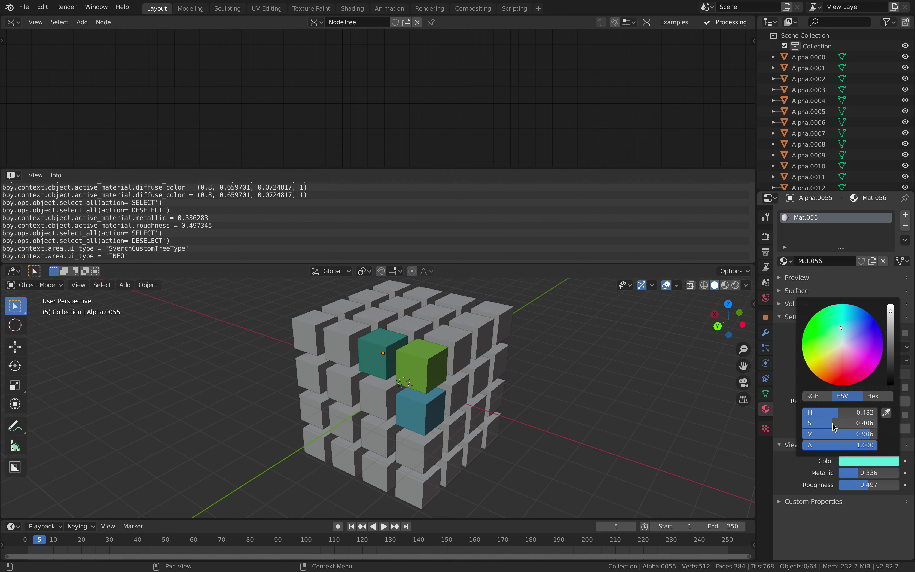
Step: Cycle the teal cube's Viewport Display color through pink and green to violet
drag(840, 328, 853, 353)
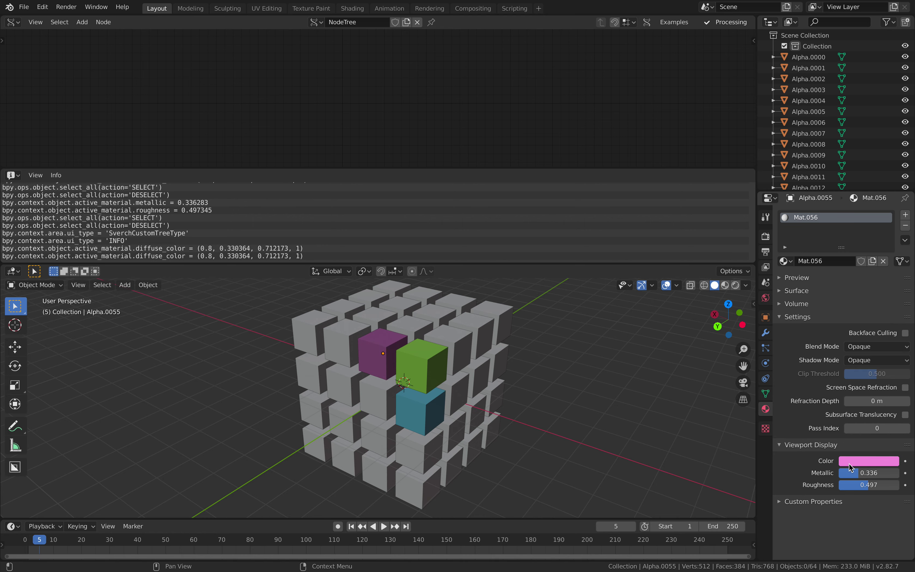
click(857, 459)
click(827, 323)
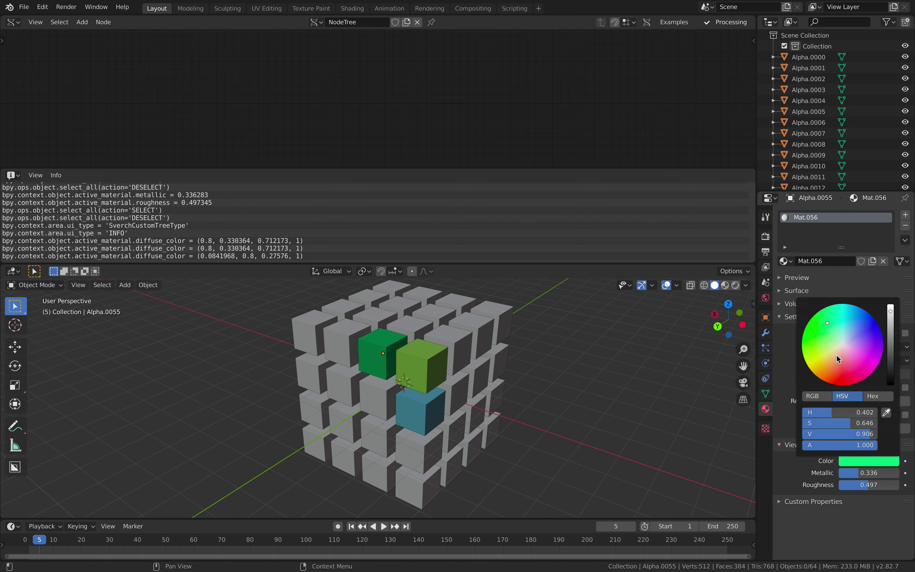
click(862, 462)
drag(862, 345, 864, 336)
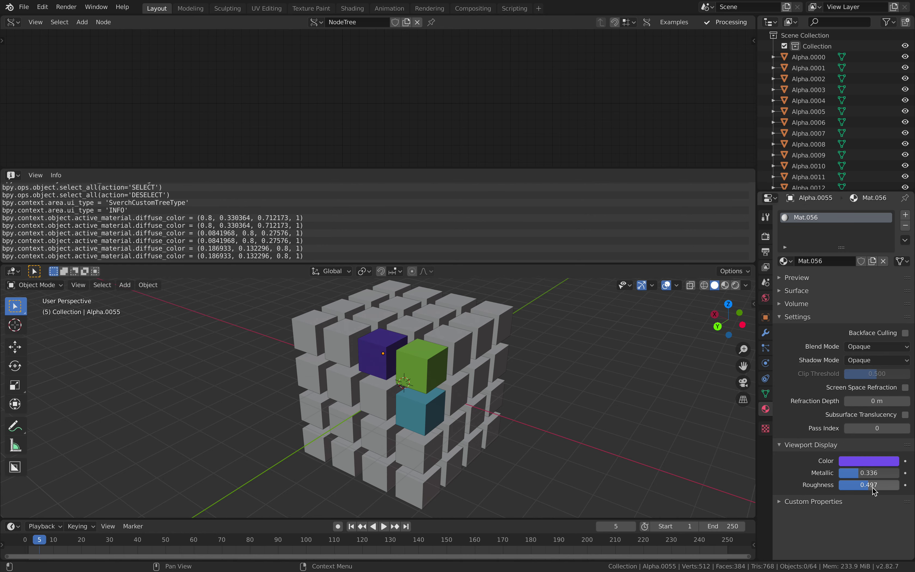
Step: Set the violet cube's Viewport Display Metallic to 0.487 and Roughness to 0.550
drag(865, 473, 879, 473)
mouse_move(878, 473)
mouse_down()
mouse_move(861, 474)
mouse_move(885, 484)
mouse_up()
drag(885, 485, 867, 485)
drag(868, 486, 865, 486)
middle_drag(364, 351, 370, 350)
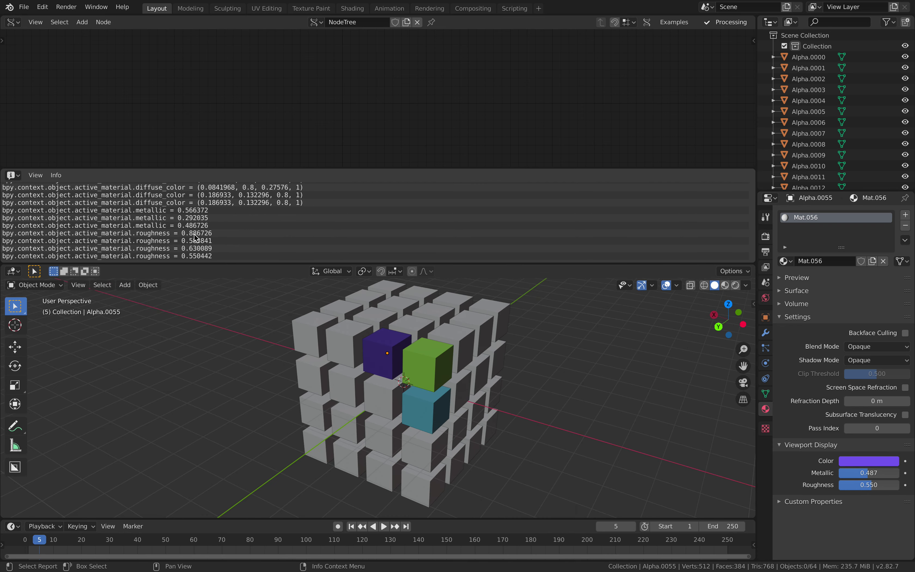
Step: Enlarge the Info editor downwards to show more log lines, and save the file
drag(223, 265, 224, 292)
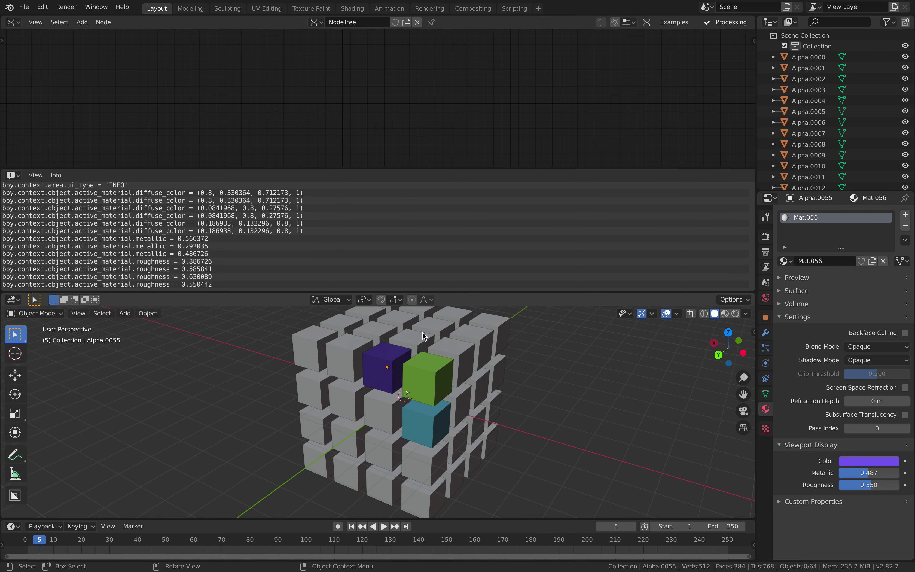
middle_drag(440, 369, 466, 381)
key(ctrl+s)
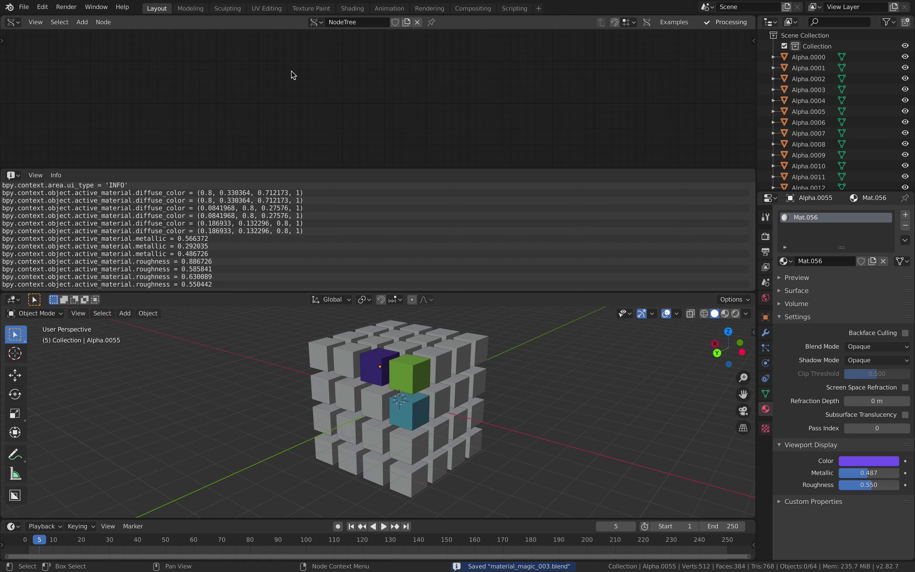
Step: Add an Object ID Set MK2 node to the empty Sverchok node tree
click(278, 81)
key(shift+a)
click(270, 79)
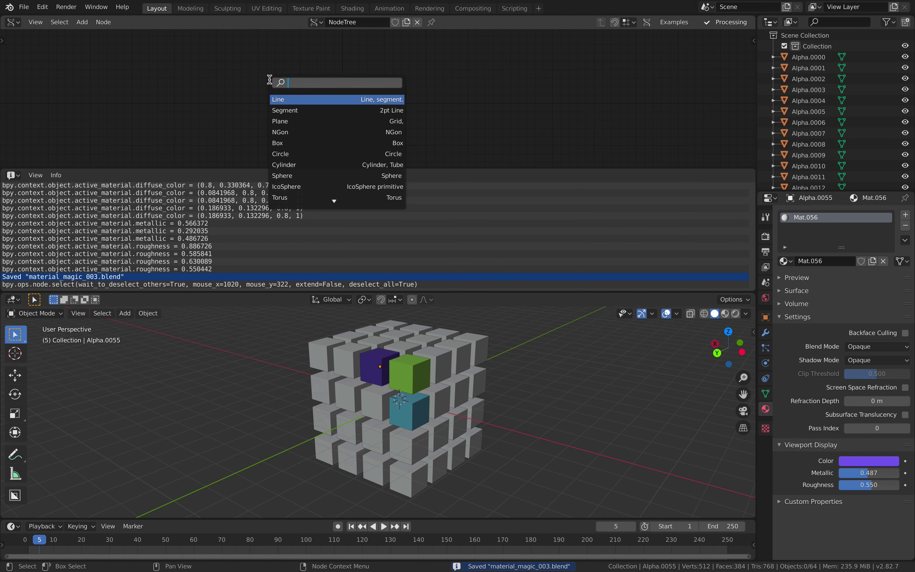
text(object id)
key(Down)
key(Down)
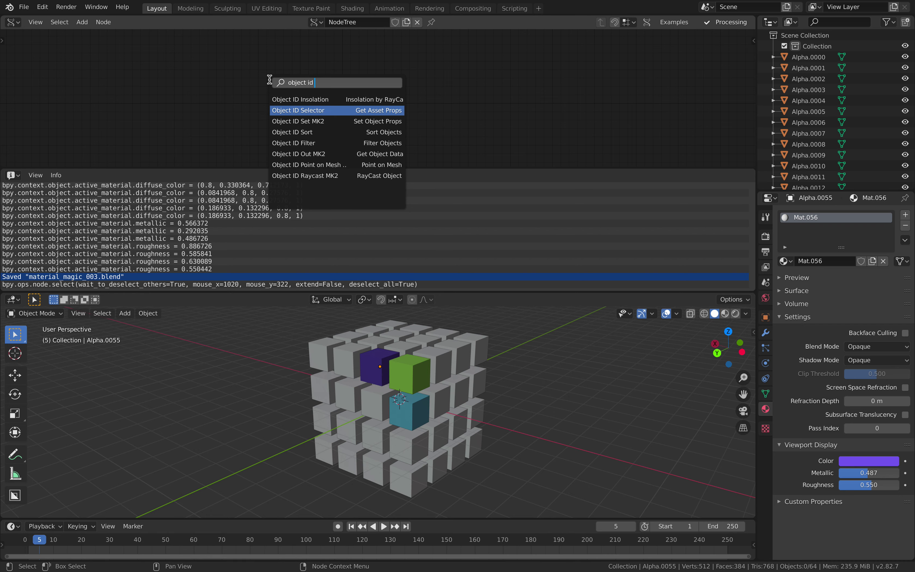
key(Return)
click(358, 60)
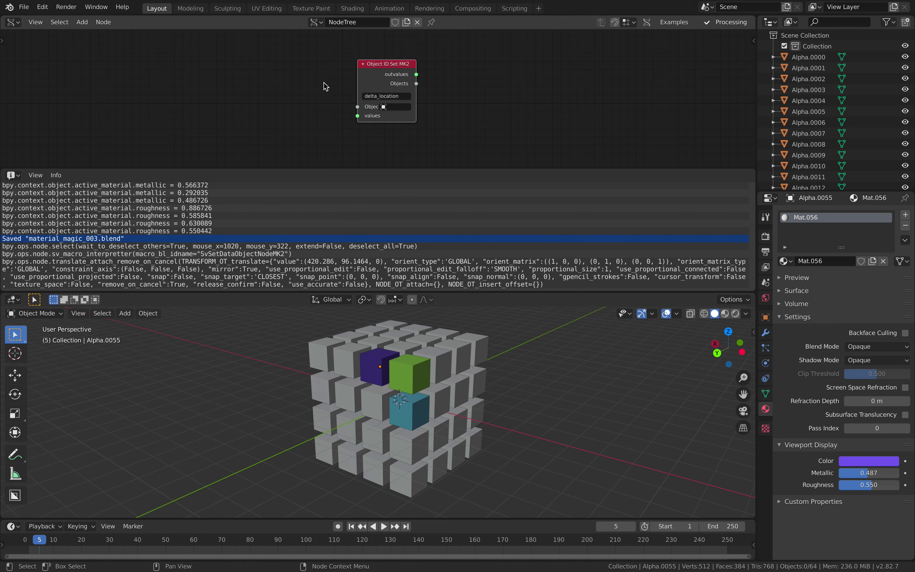
Step: Add an Object ID Selector node to the left of the Object ID Set MK2 node
key(shift+a)
click(275, 81)
text(object i)
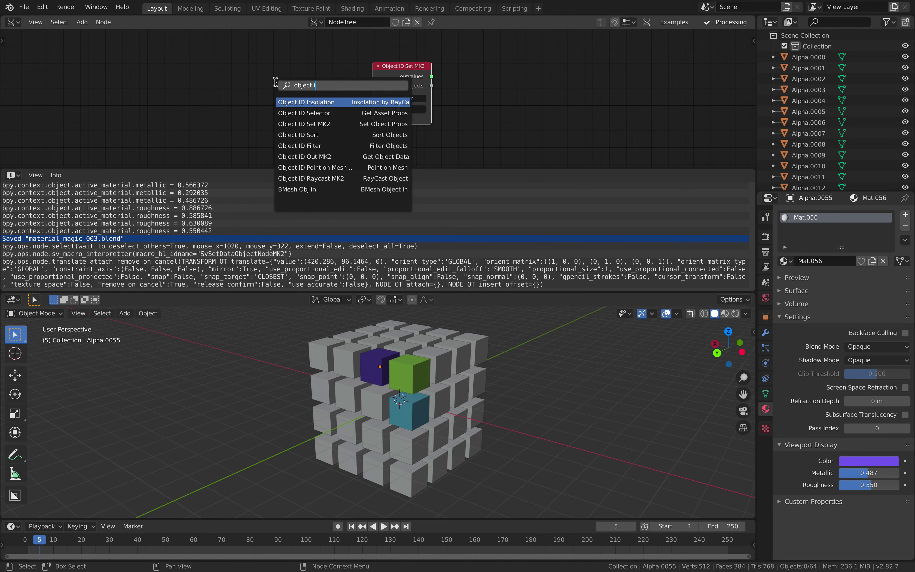
text(d)
key(Down)
key(Return)
click(242, 72)
scroll(243, 72, up, 3)
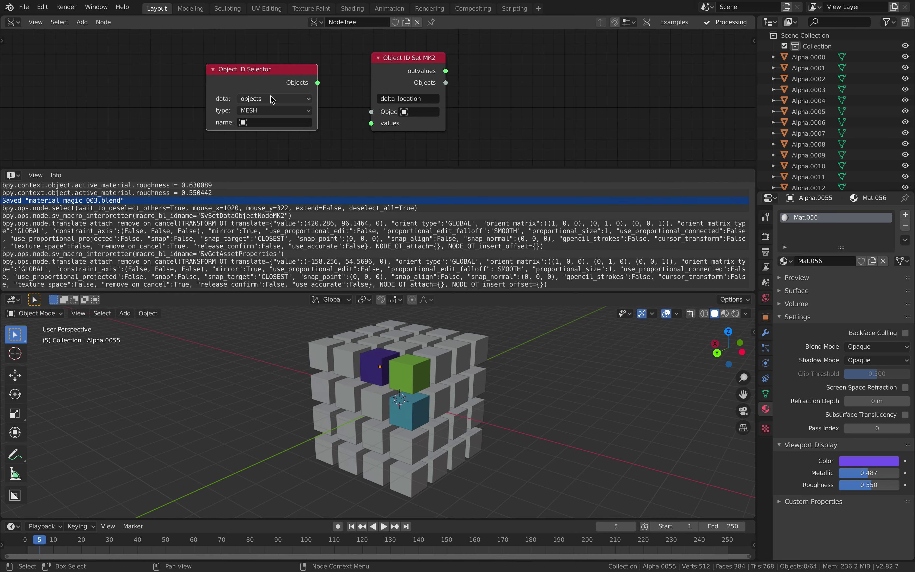
Step: Set the Object ID Selector's data to materials and move the node farther from Object ID Set MK2
click(269, 110)
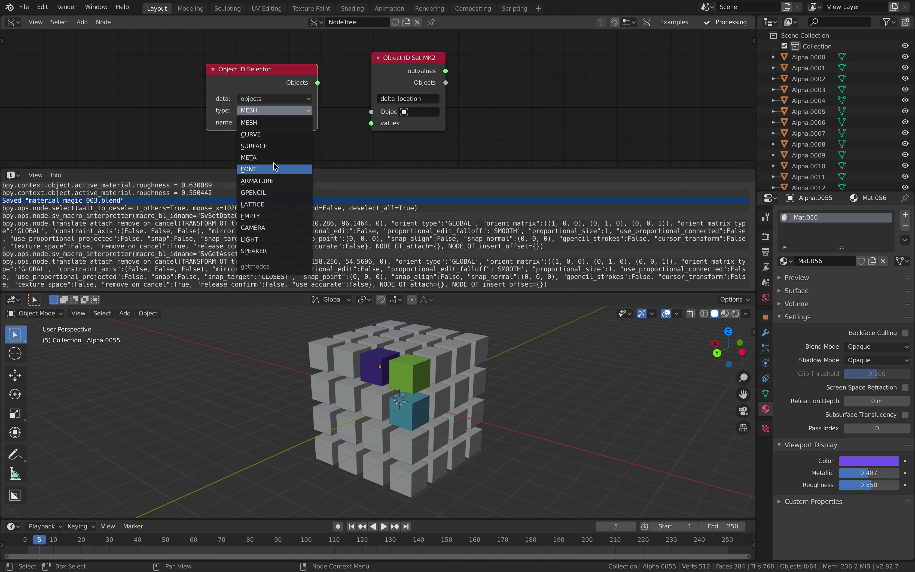
click(265, 99)
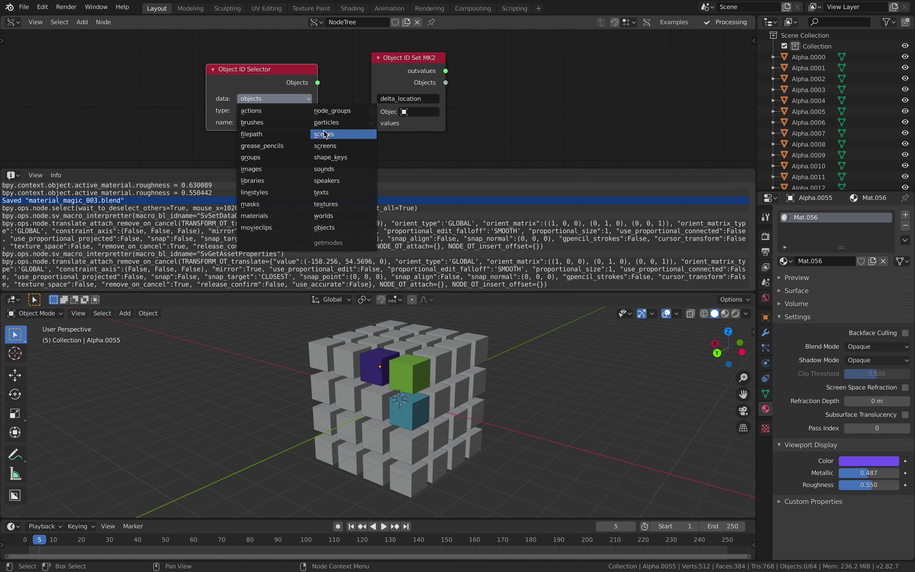
click(276, 215)
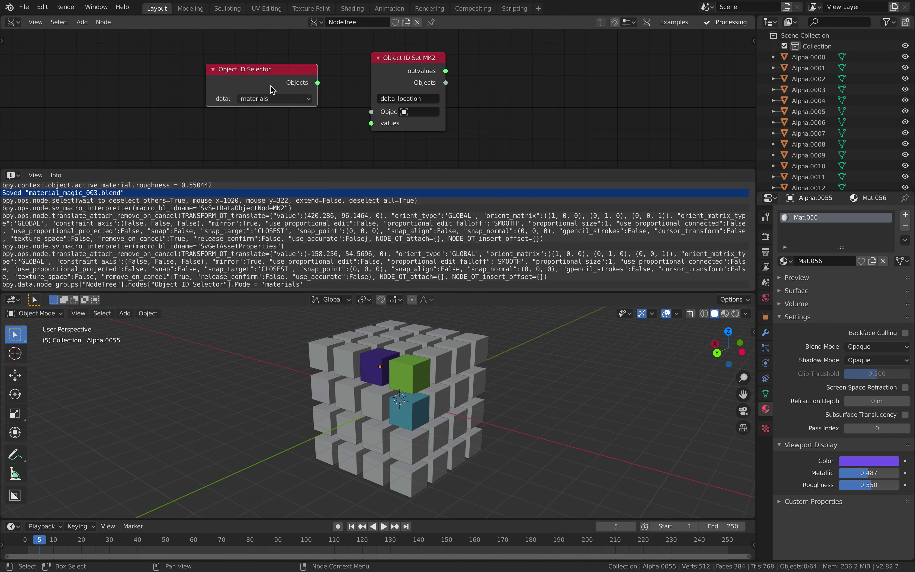
drag(264, 88, 196, 91)
Step: Add a Stethoscope MK2 node and link the Selector's Objects output to its Data input to inspect the materials
middle_drag(441, 83, 403, 93)
key(alt+space)
text(ste)
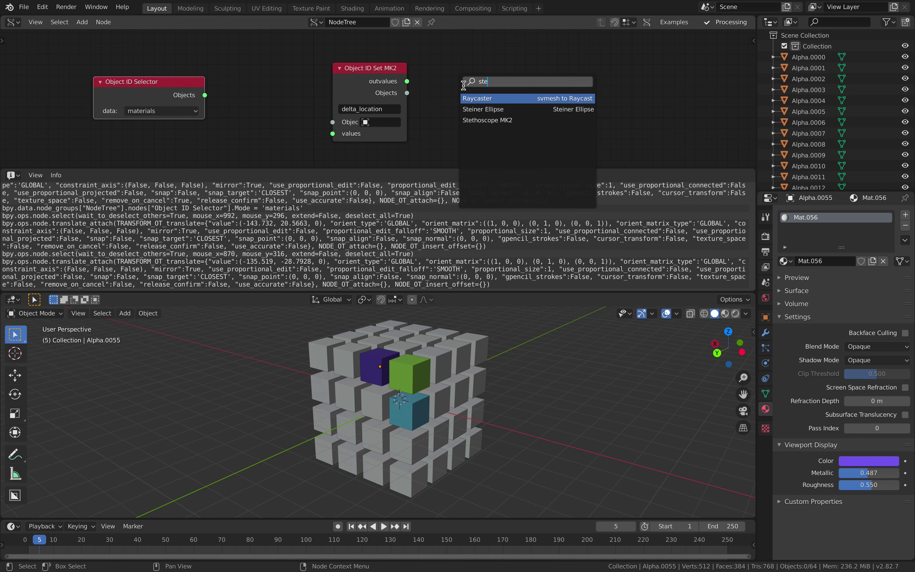
click(468, 119)
click(464, 63)
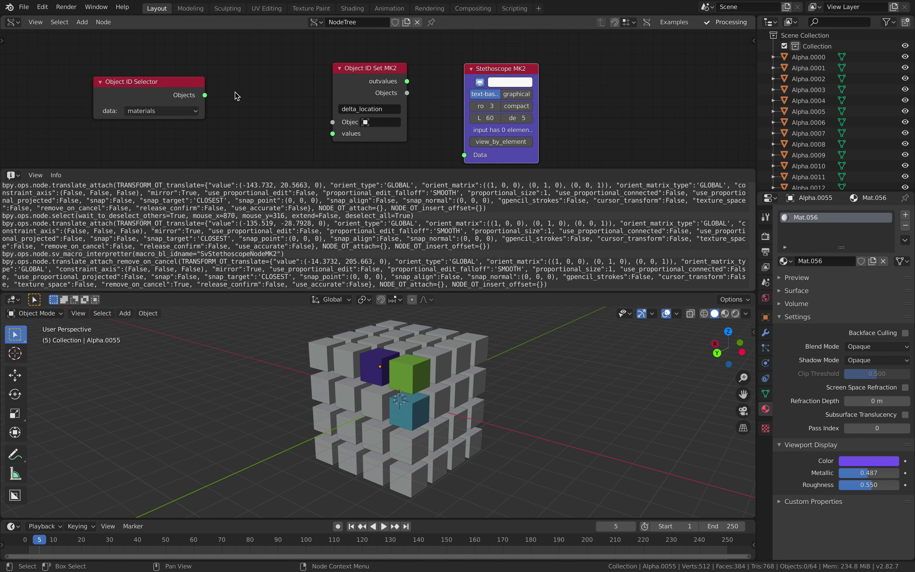
drag(204, 95, 464, 155)
middle_drag(488, 71, 409, 57)
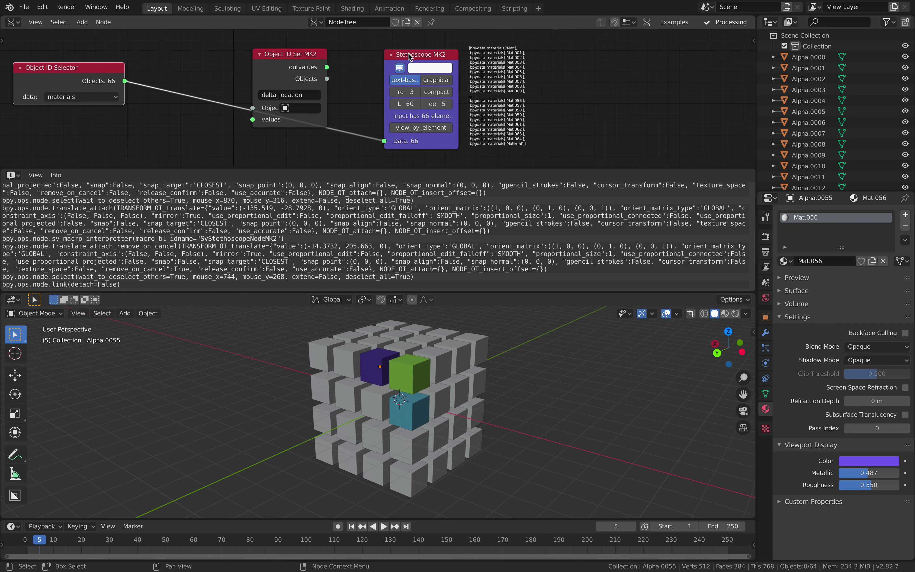
scroll(410, 56, up, 2)
scroll(536, 60, down, 2)
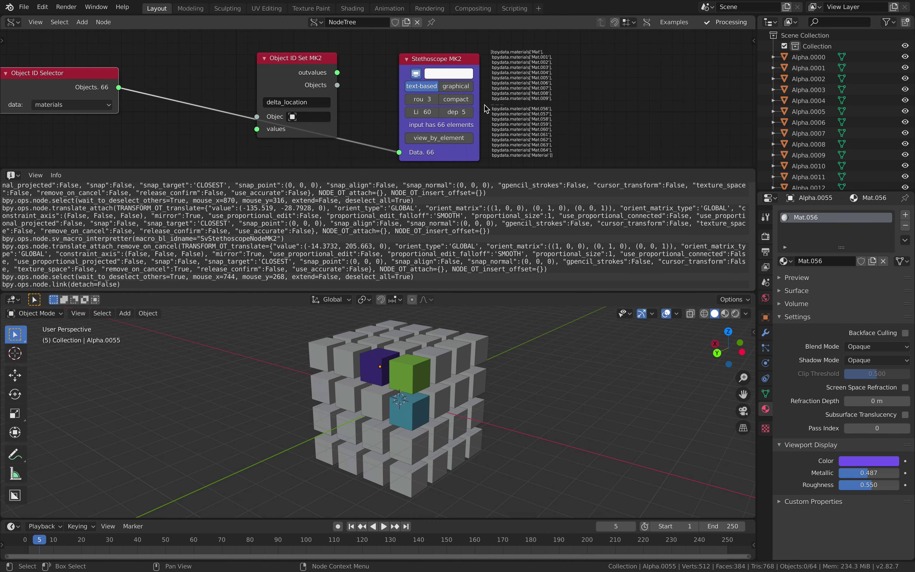
click(421, 64)
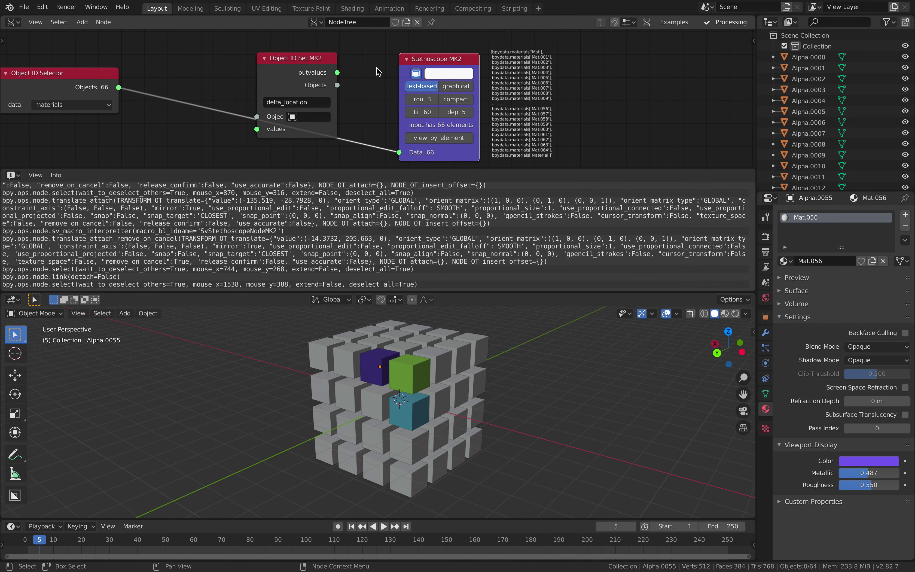
Step: Link the Selector's Objects output to Object ID Set MK2's Objects input, and delete the Stethoscope MK2 node
middle_drag(215, 85, 303, 89)
drag(209, 91, 346, 121)
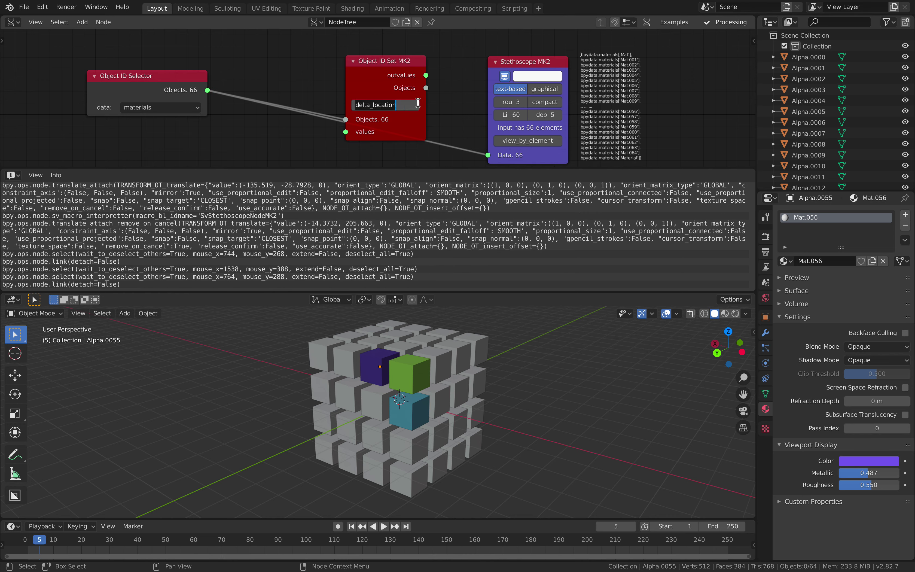
click(530, 63)
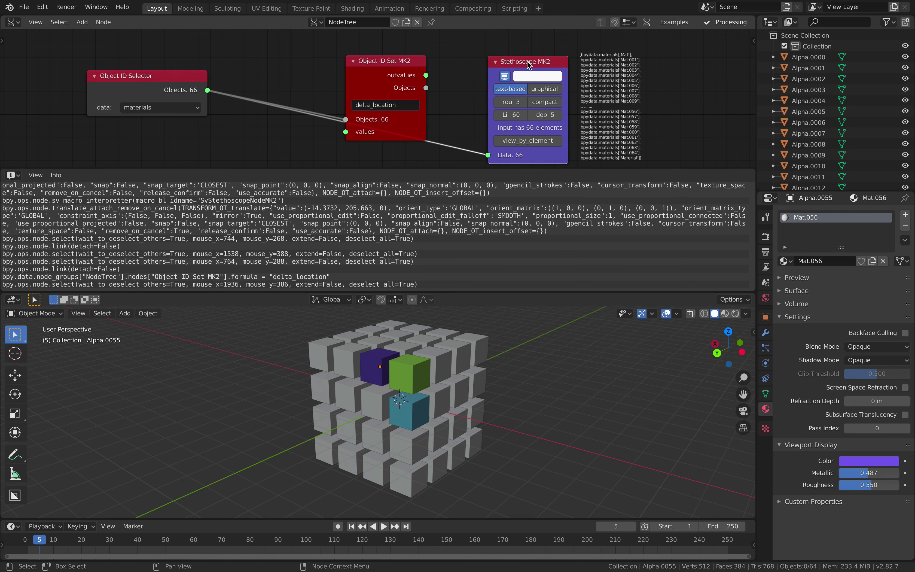
key(x)
Step: Move the Object ID Set MK2 node farther from the Selector and set its property to diffuse_color
drag(399, 68, 420, 62)
middle_drag(404, 102, 473, 98)
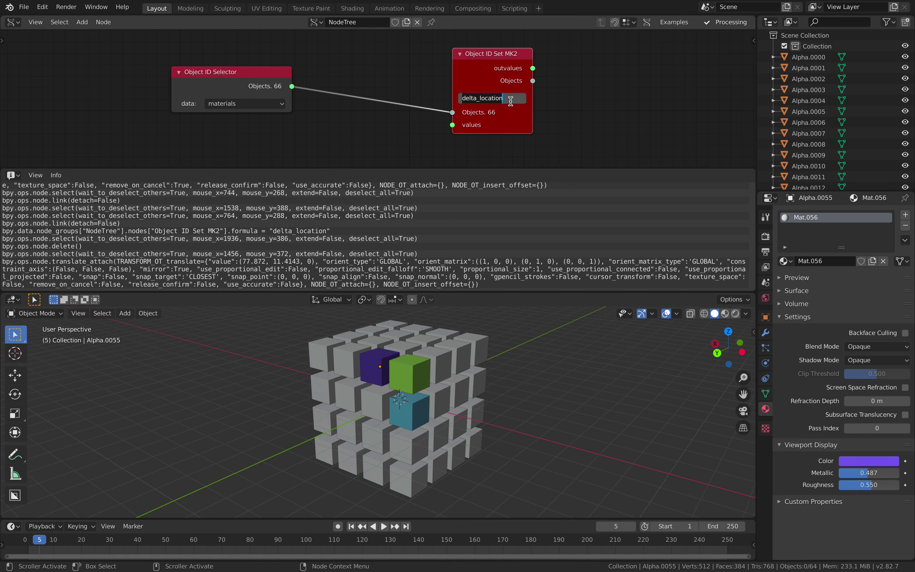
text(lor)
key(Return)
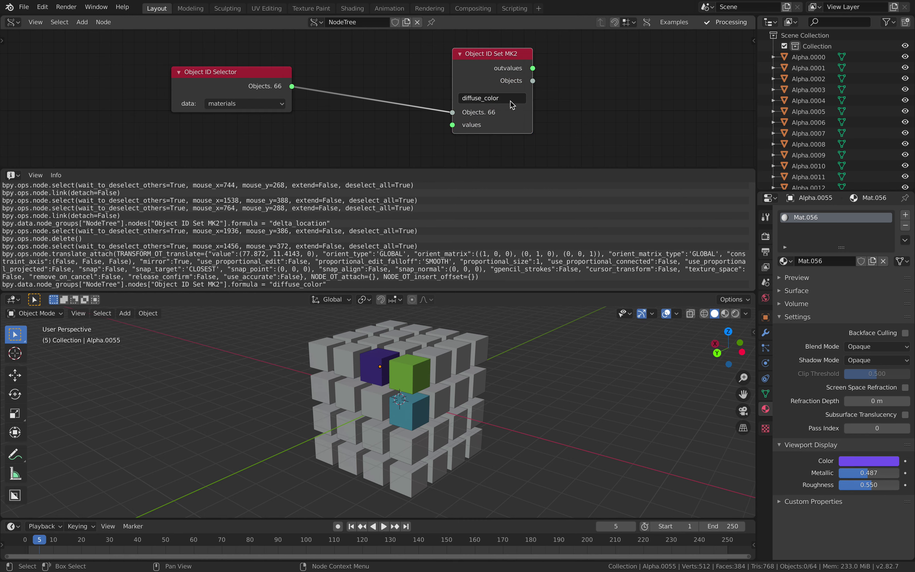
Step: Move the Object ID Selector up and add a Color in node below it
drag(281, 76, 302, 56)
scroll(401, 79, down, 2)
key(shift+a)
click(324, 108)
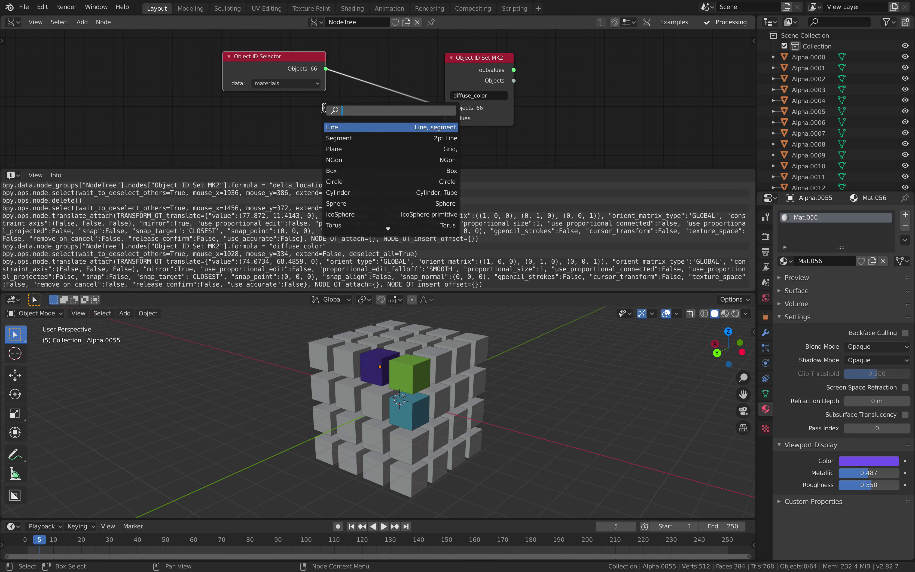
text(coor)
key(BackSpace)
key(BackSpace)
text(lor i)
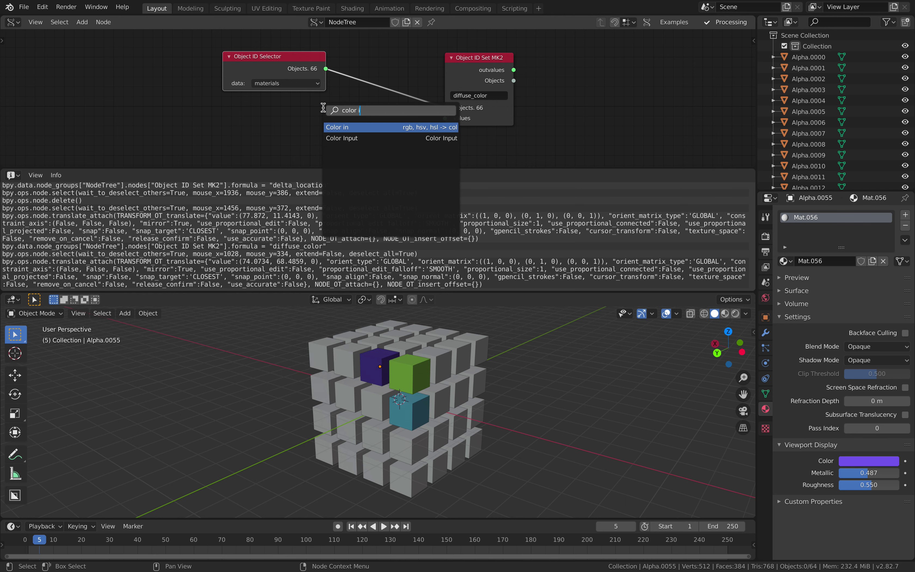
key(Return)
click(323, 108)
middle_drag(347, 113, 361, 67)
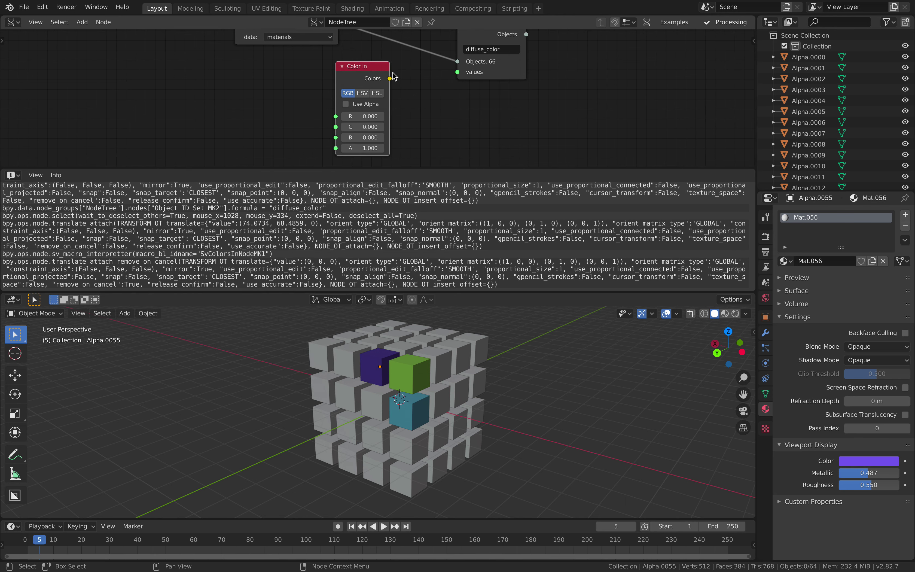
Step: Link Color in's Colors output to Object ID Set MK2's values input and enable Use Alpha on Color in
drag(389, 79, 508, 63)
middle_drag(360, 104, 367, 124)
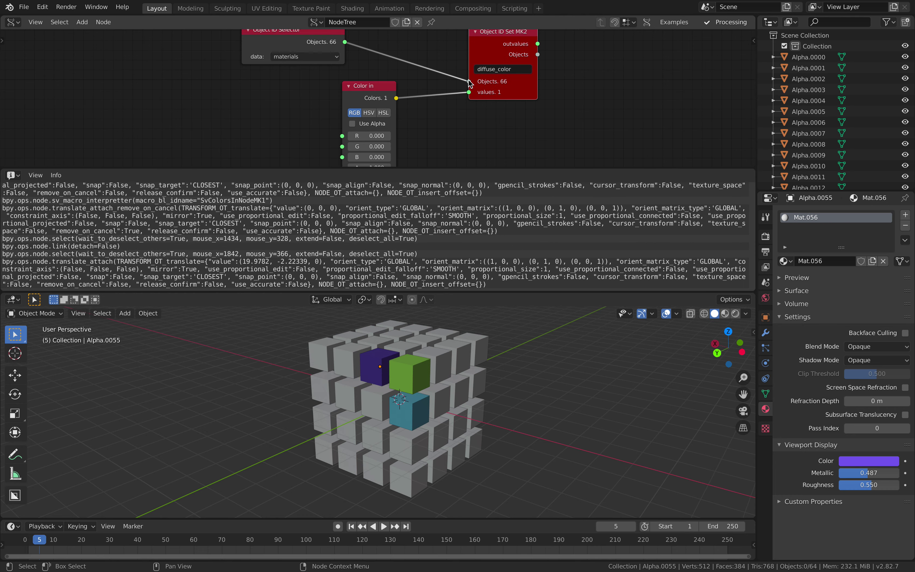
click(366, 124)
Step: Set the Color in node's RGB values to R 0.780, G 1.000 and B 0.600
middle_drag(449, 132, 454, 110)
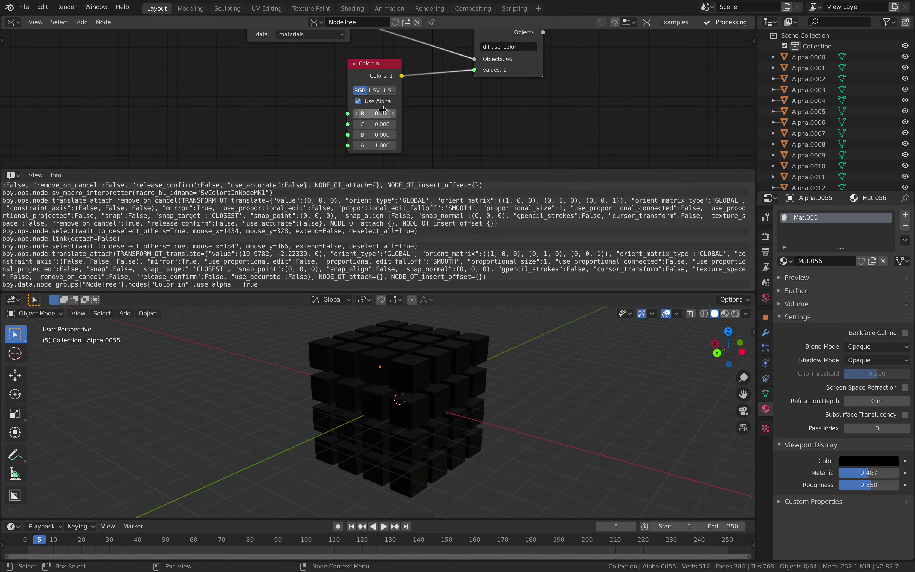
click(375, 114)
text(0.78)
key(Return)
drag(374, 124, 391, 135)
Step: Arrange the Selector, Color in and Object ID Set MK2 nodes compactly, and enlarge the node editor area
drag(384, 67, 391, 69)
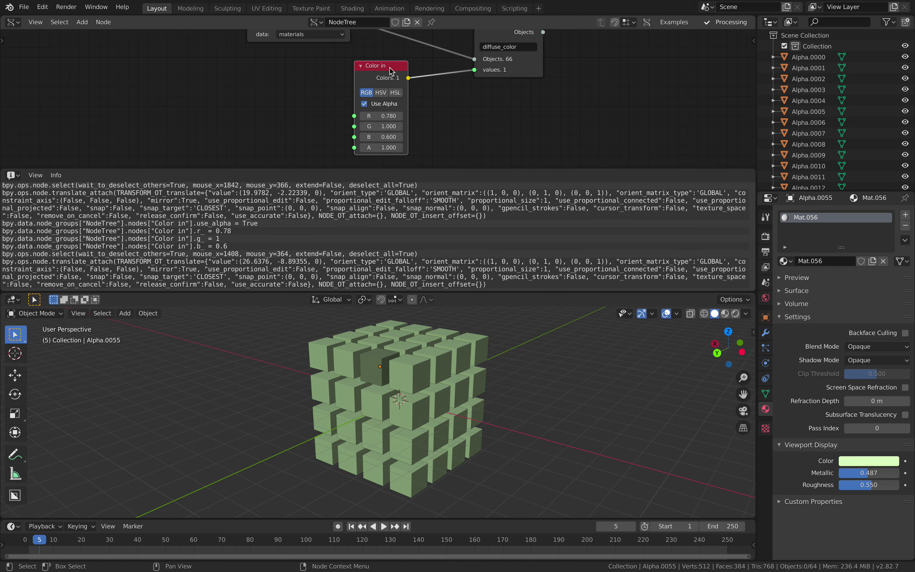
scroll(388, 68, down, 4)
middle_drag(383, 67, 393, 82)
drag(348, 51, 385, 53)
scroll(385, 53, up, 1)
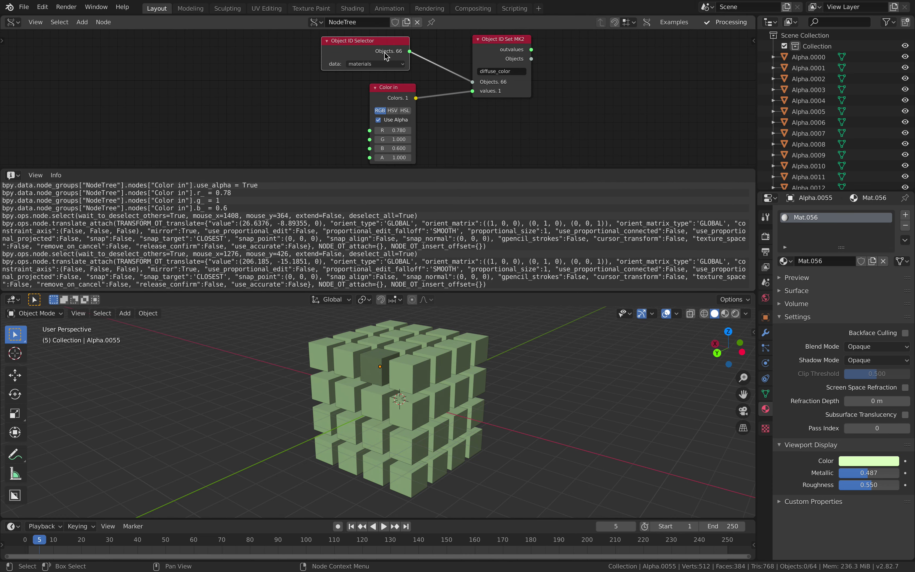
drag(451, 166, 456, 191)
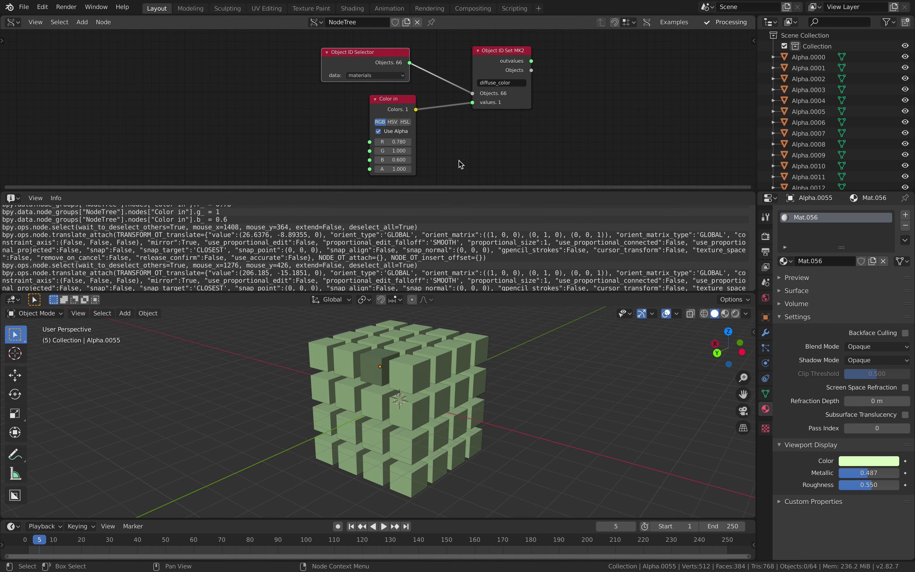
scroll(459, 160, up, 1)
drag(363, 38, 356, 39)
drag(517, 36, 505, 54)
Step: Save the file with the recolored cube grid
middle_drag(497, 352, 523, 386)
key(ctrl+s)
scroll(329, 114, down, 2)
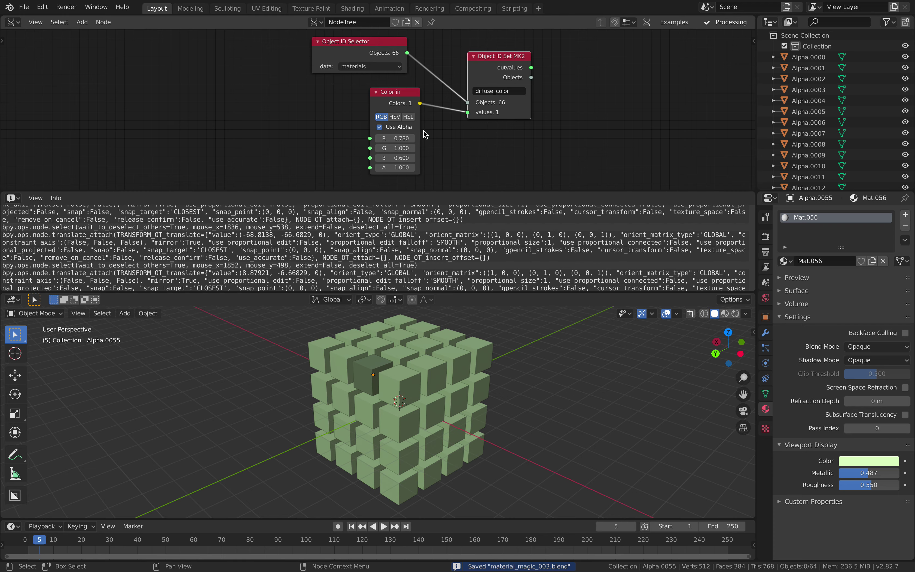
Step: Add a Random Num Gen node to the left of the Color in node
key(alt+space)
text(random n)
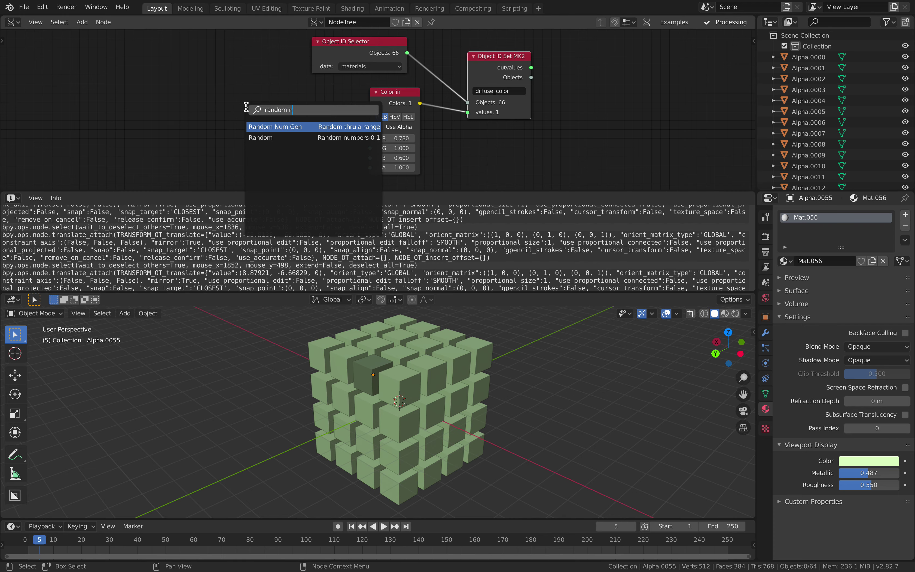
key(Return)
click(205, 90)
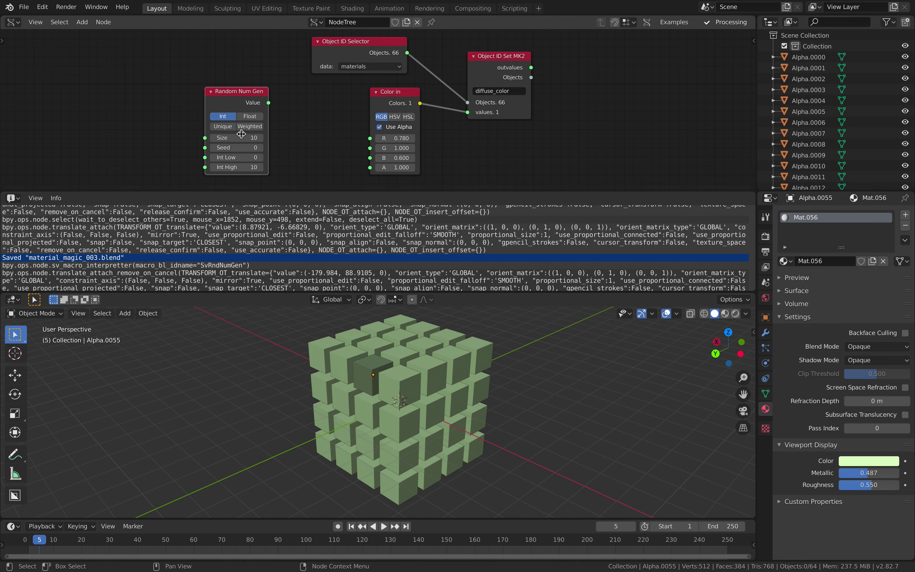
Step: Set the Random Num Gen node's Size to 64 and its number type to Float
text(64)
key(Return)
click(253, 116)
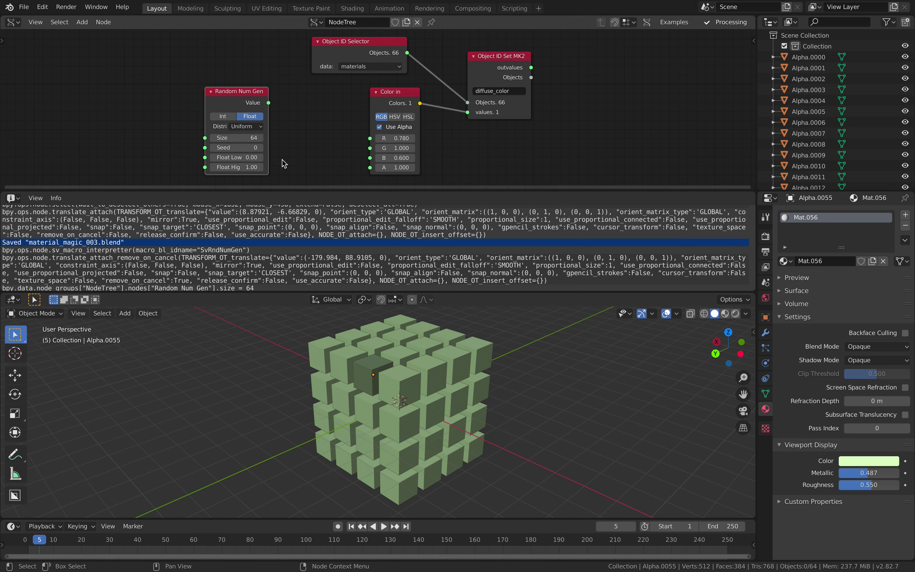
Step: Link the Random Num Gen's Value output to the R, G and B inputs of Color in, and set its Seed to 208
drag(268, 103, 322, 100)
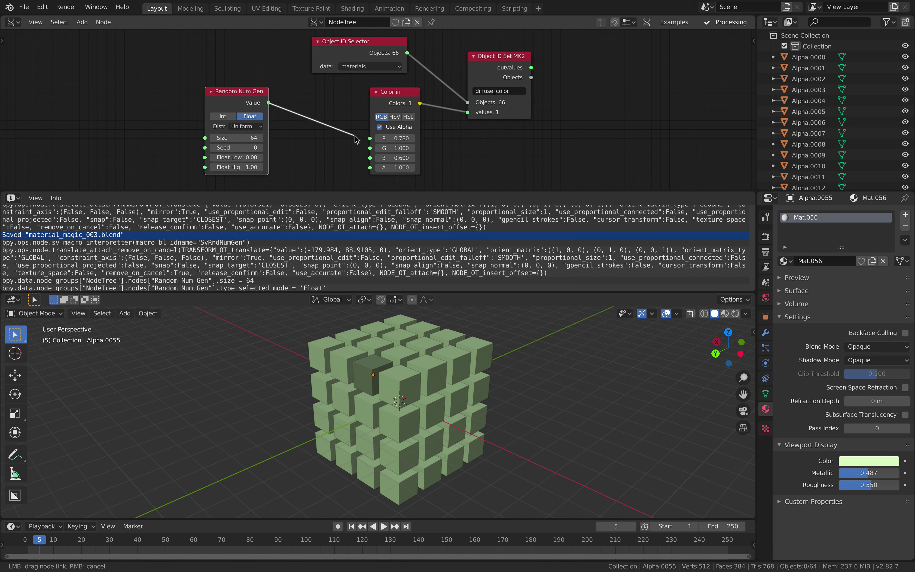
drag(368, 147, 268, 102)
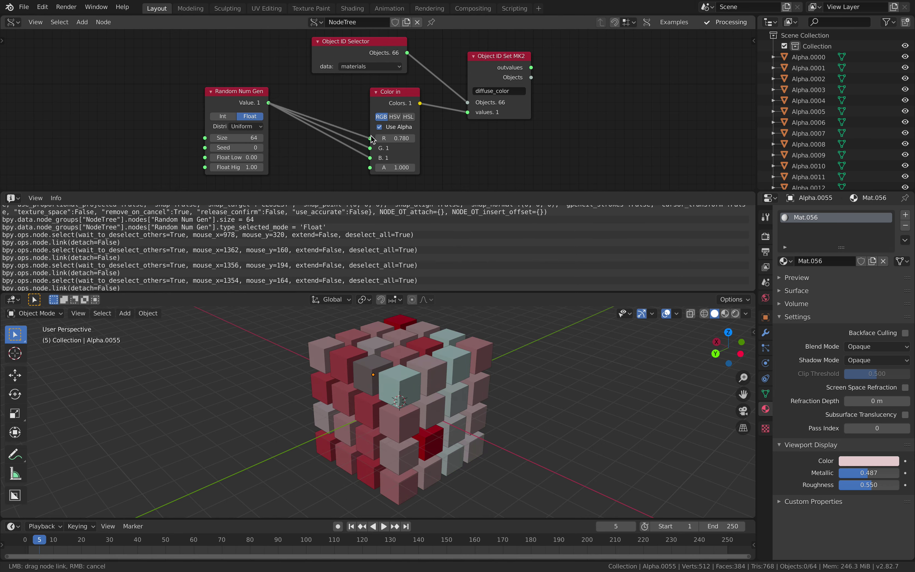
mouse_move(496, 414)
middle_down()
mouse_move(468, 406)
mouse_move(500, 412)
middle_up()
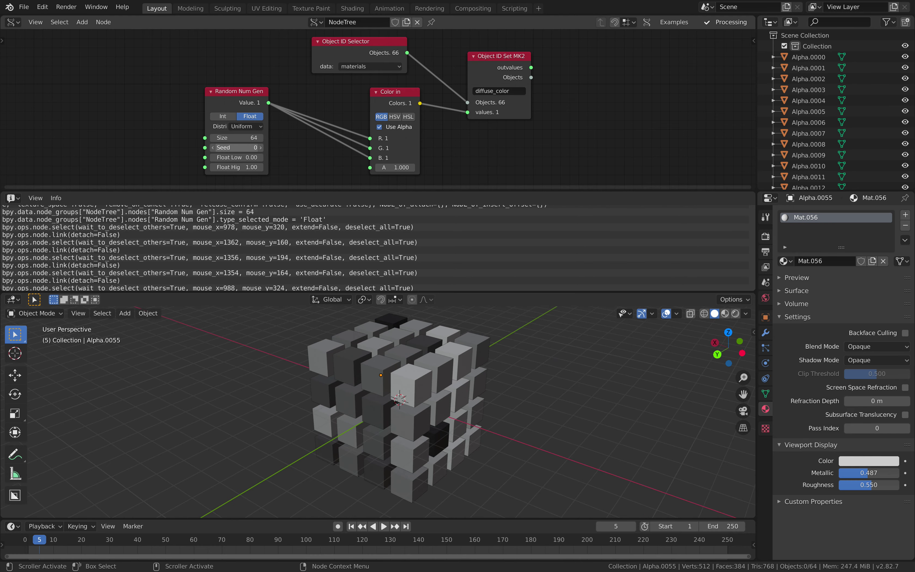
drag(239, 148, 261, 148)
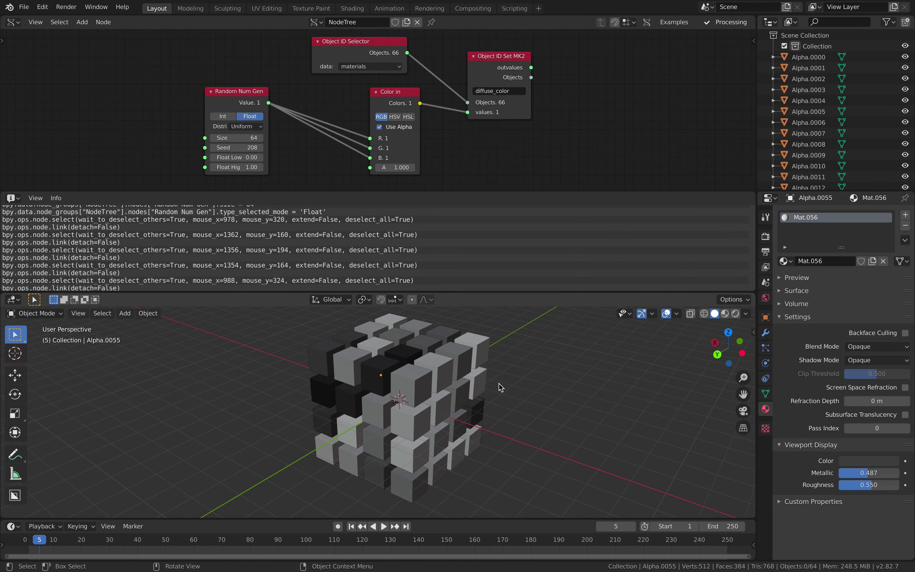
Step: Turn all cubes into smooth-shaded spheres with a level 3 Subdivision, deselect them, and save the file
middle_drag(431, 405, 469, 388)
key(a)
key(ctrl+3)
right_click(469, 350)
click(470, 350)
key(alt+a)
scroll(459, 377, up, 2)
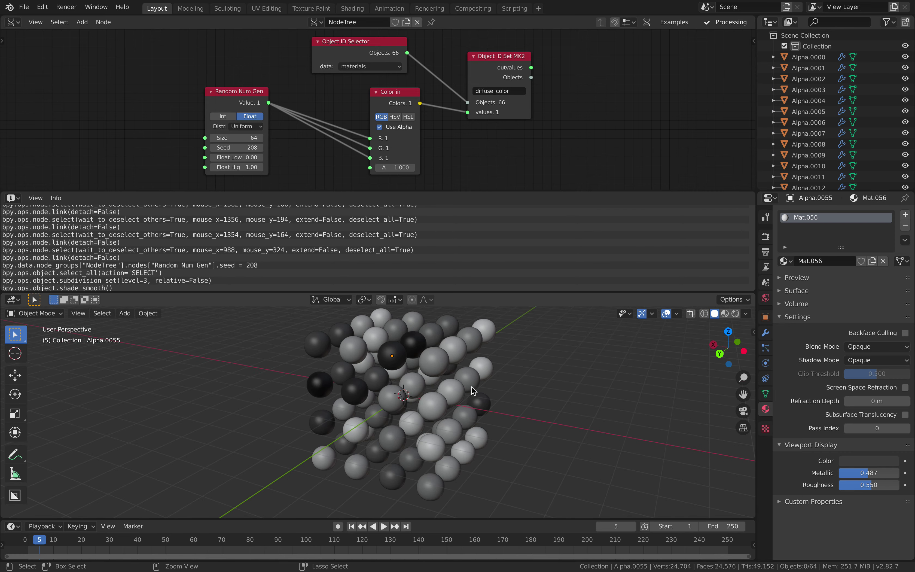
key(ctrl+s)
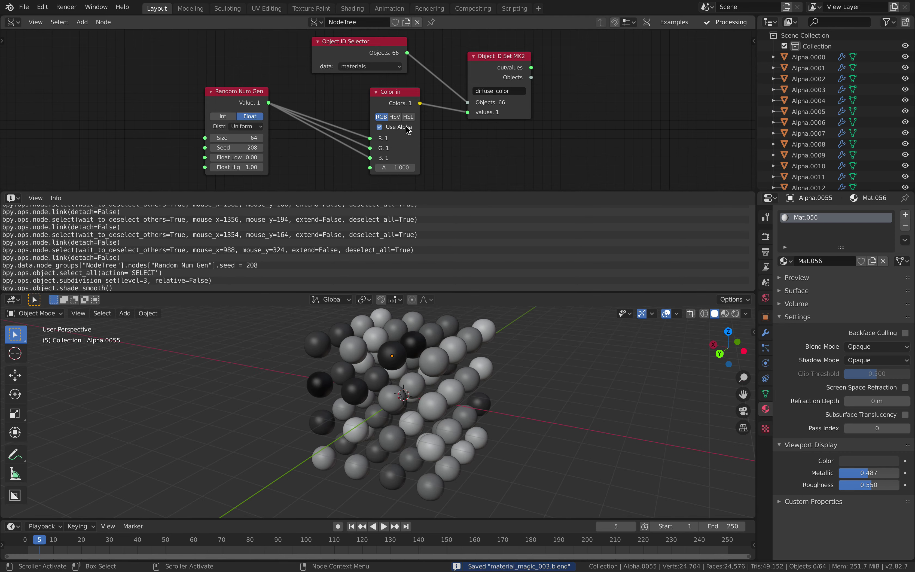
Step: Switch Color in to HSV with only H linked, set S to 0.480 and V to 1.000, and save the file
click(399, 118)
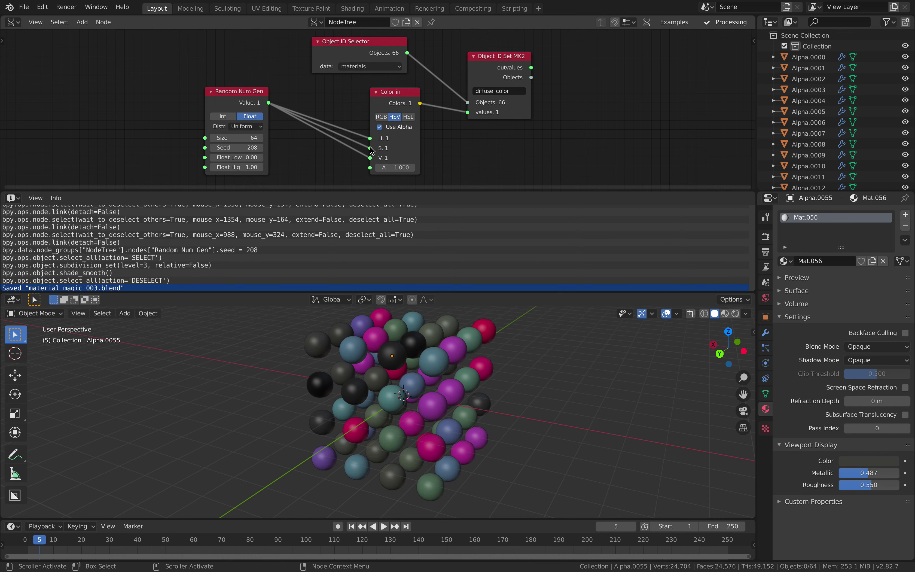
drag(370, 148, 416, 158)
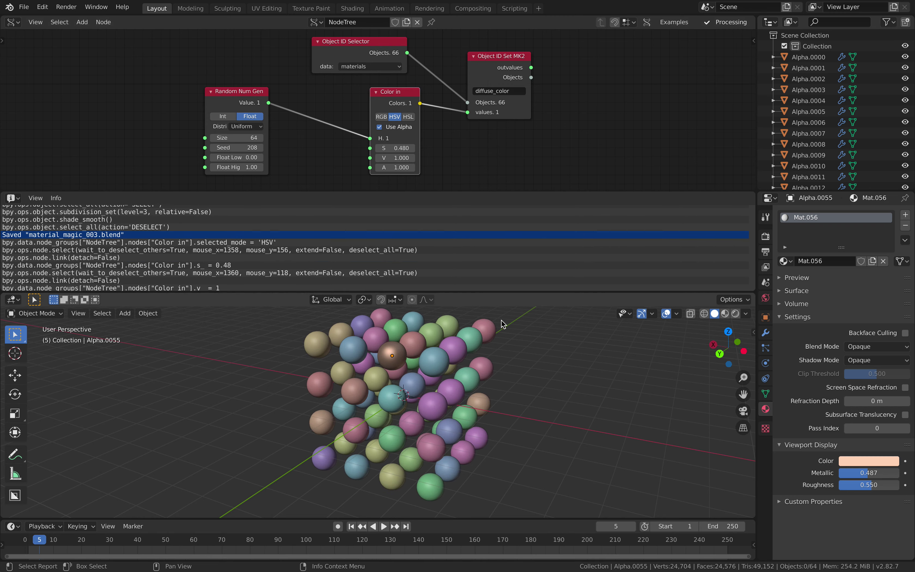
middle_drag(501, 321, 493, 346)
key(a)
key(alt+a)
scroll(501, 359, down, 1)
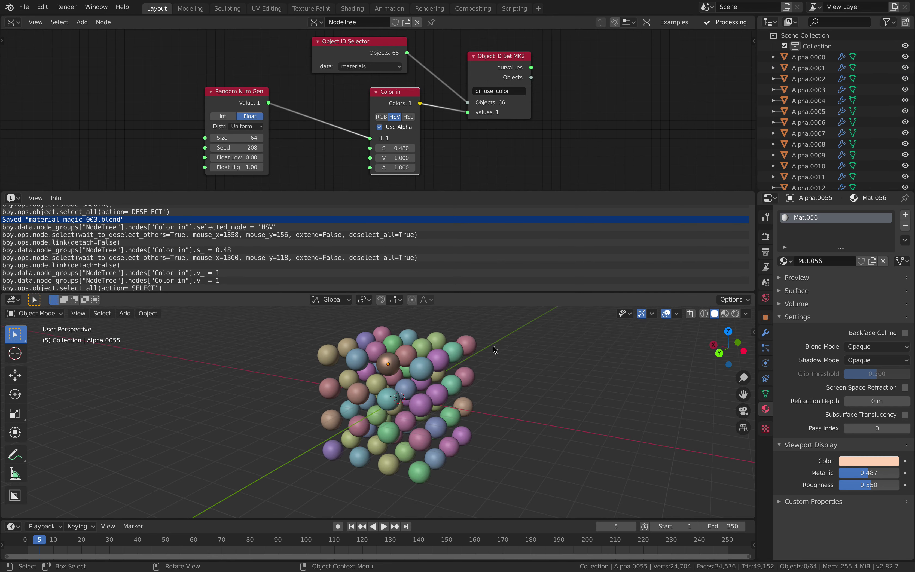
key(ctrl+s)
Step: Duplicate the Object ID Set MK2 node, feed it the first one's Objects output, and set its attribute to metallic
middle_drag(455, 113, 445, 117)
drag(483, 74, 576, 101)
click(497, 58)
key(shift+d)
click(604, 59)
click(606, 92)
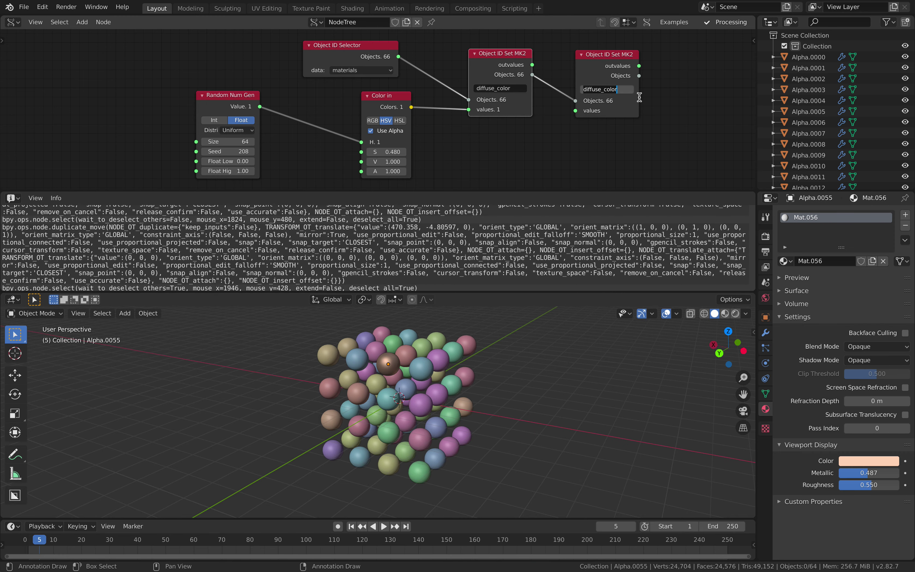
text(metallic)
key(Return)
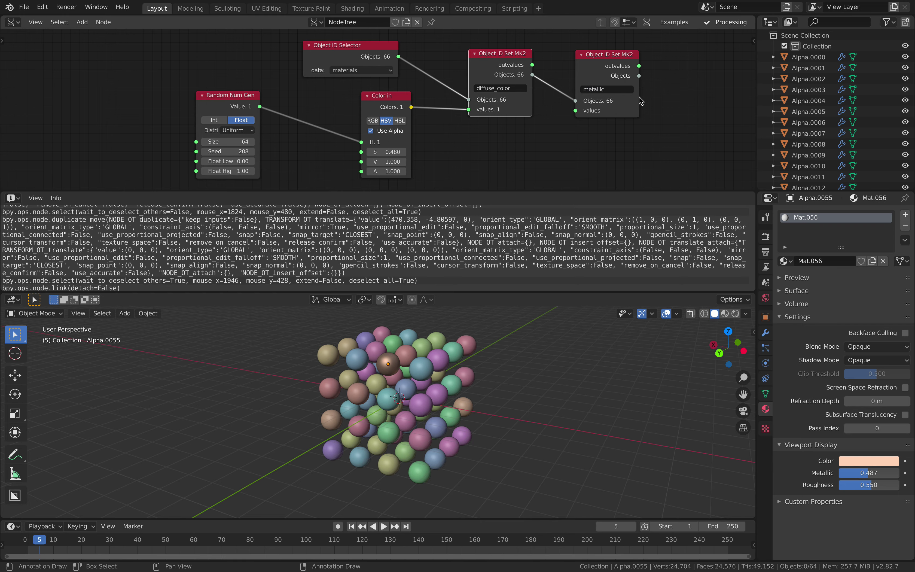
Step: Duplicate the metallic node, chain the copy to its Objects output, and set the copy's attribute to roughness
click(599, 73)
key(shift+d)
click(704, 68)
drag(639, 75, 682, 96)
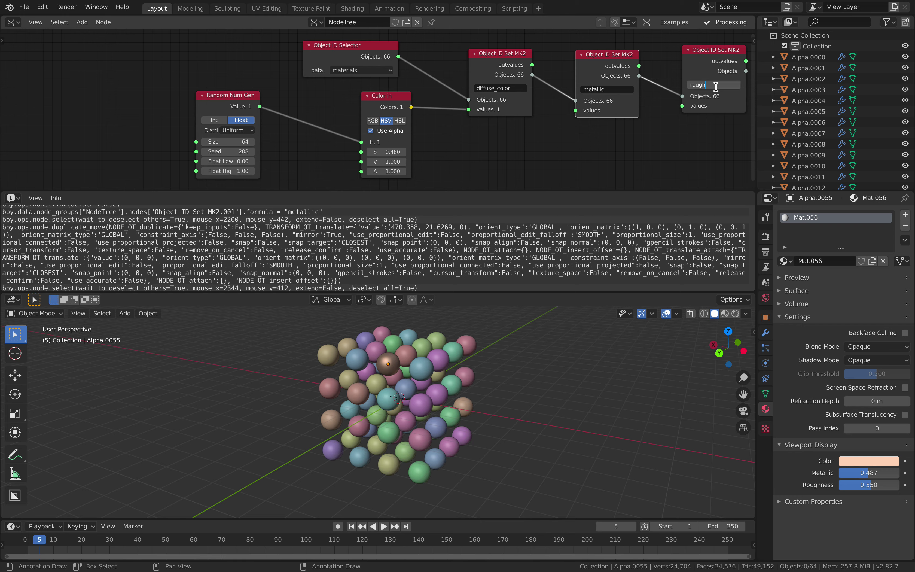
click(716, 87)
text(roughness)
key(Return)
Step: Add a second Random Num Gen node below the diffuse_color Object ID Set MK2 node
scroll(613, 121, down, 2)
middle_drag(594, 126, 594, 107)
key(alt+space)
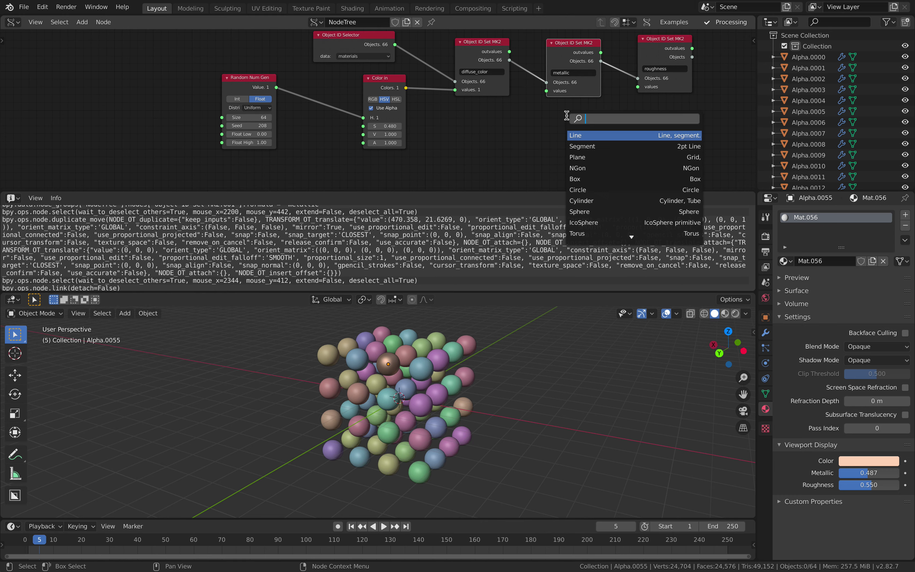
text(random )
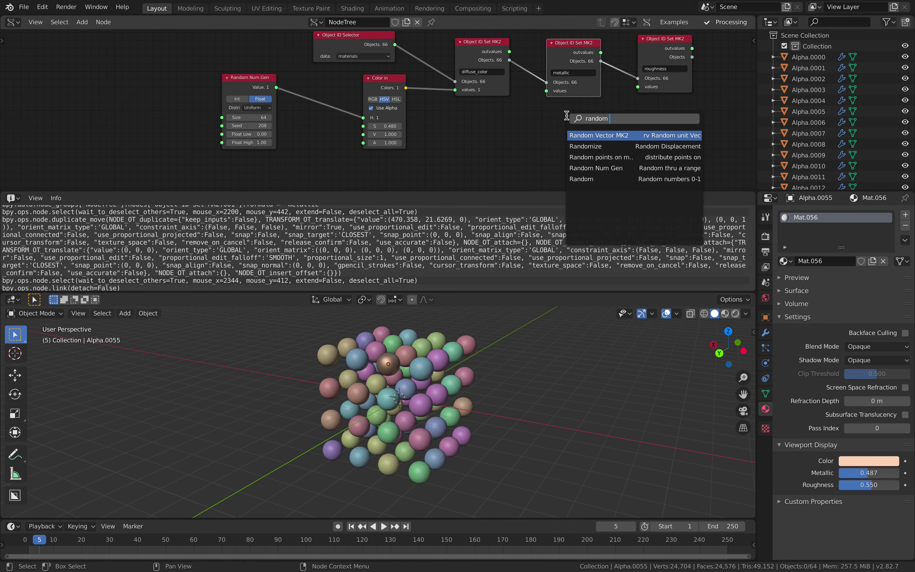
text(n)
key(Return)
click(469, 114)
middle_drag(492, 128, 495, 116)
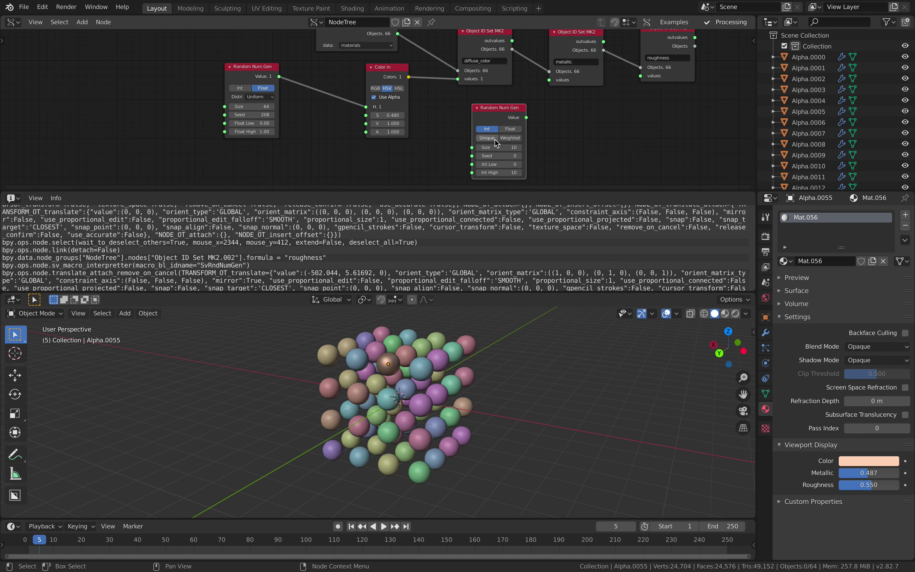
Step: Configure the new Random Num Gen as Float with Size 64 and Seed 100, and link it to the metallic node's values
click(498, 147)
text(64)
key(Return)
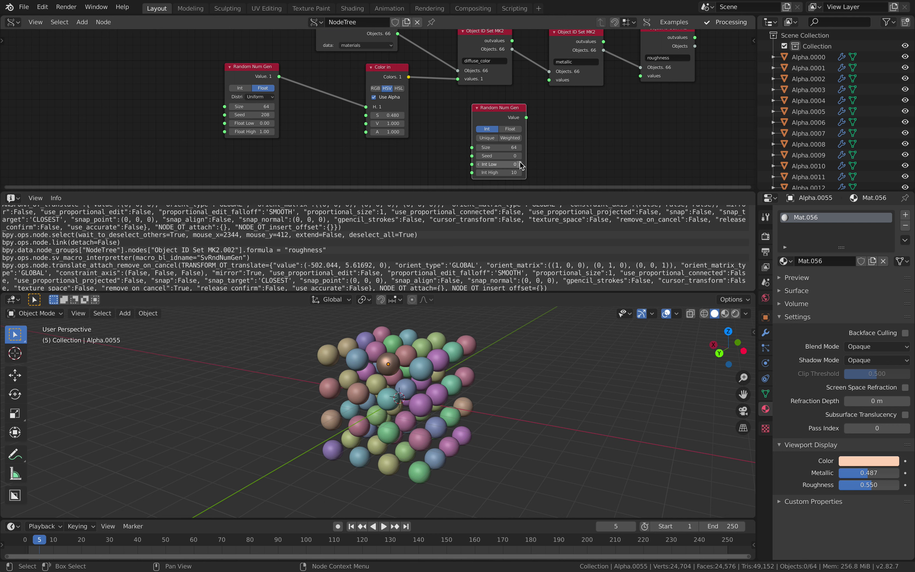
click(510, 129)
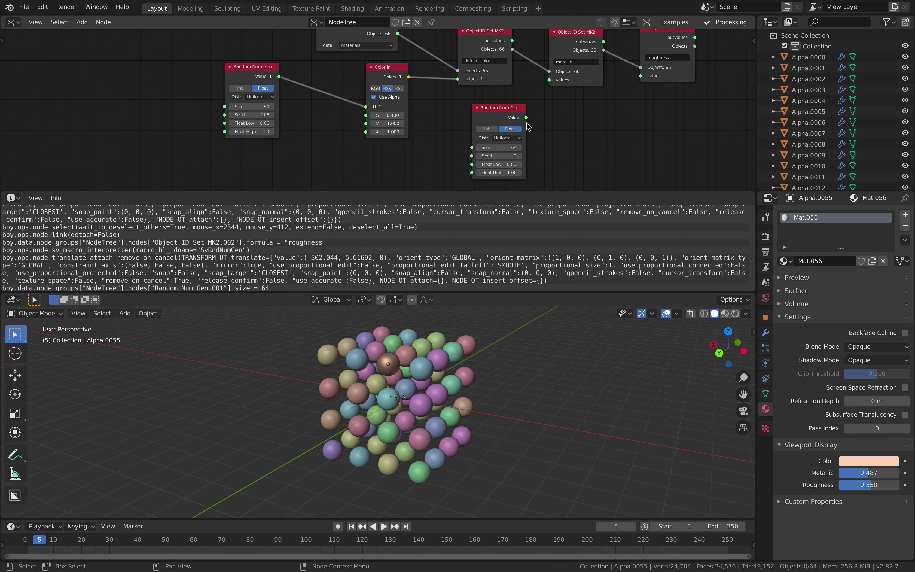
drag(526, 117, 549, 80)
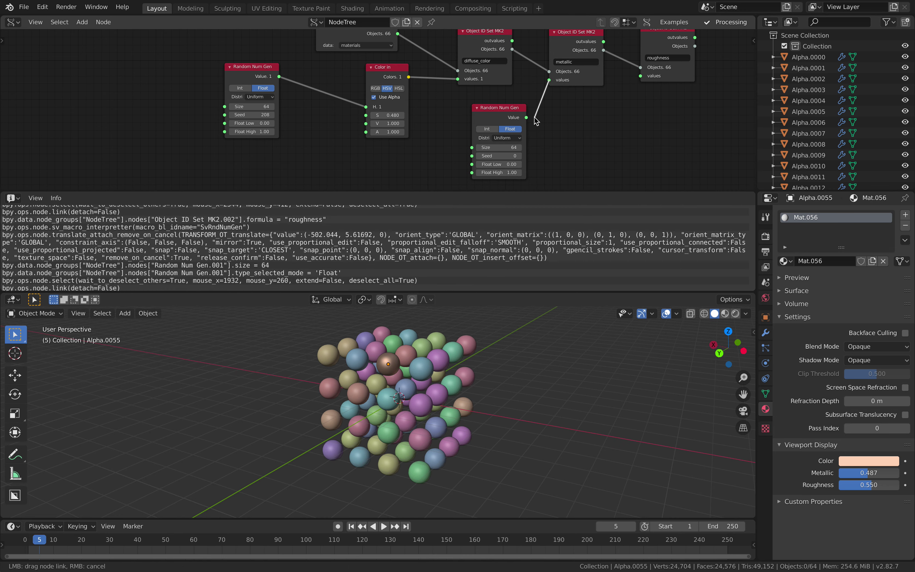
drag(499, 155, 538, 155)
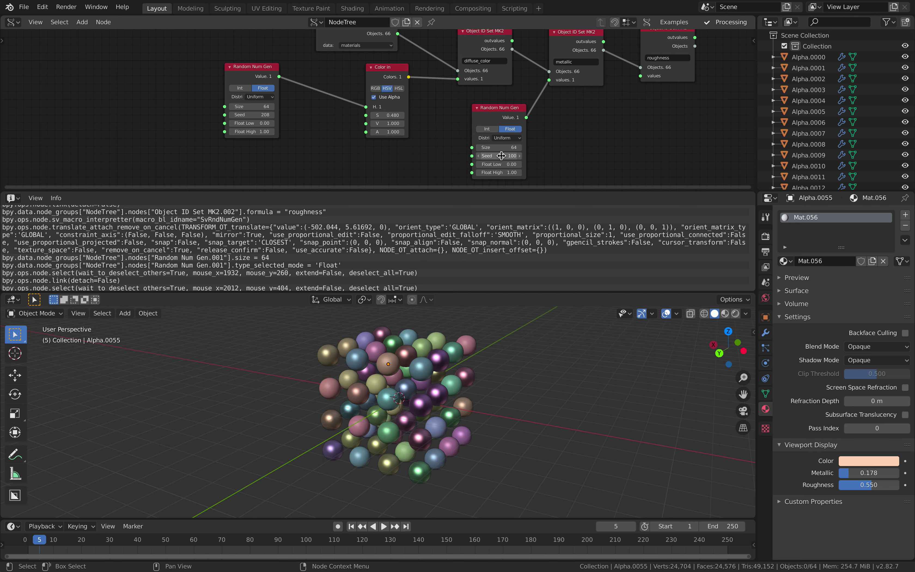
Step: Duplicate the metallic Random Num Gen, link the copy to the roughness node's values, and set its Seed to 182
drag(494, 112, 469, 107)
key(shift+d)
click(572, 113)
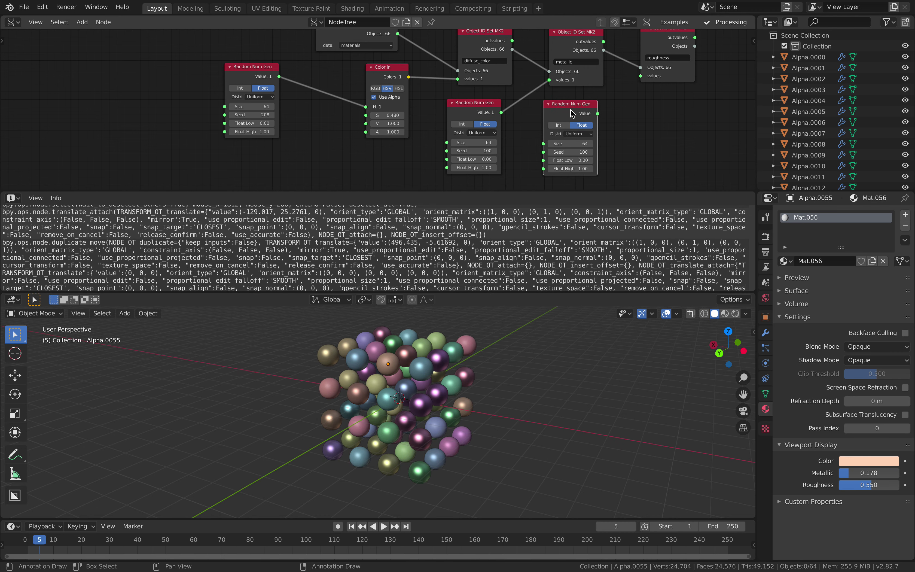
drag(598, 113, 623, 93)
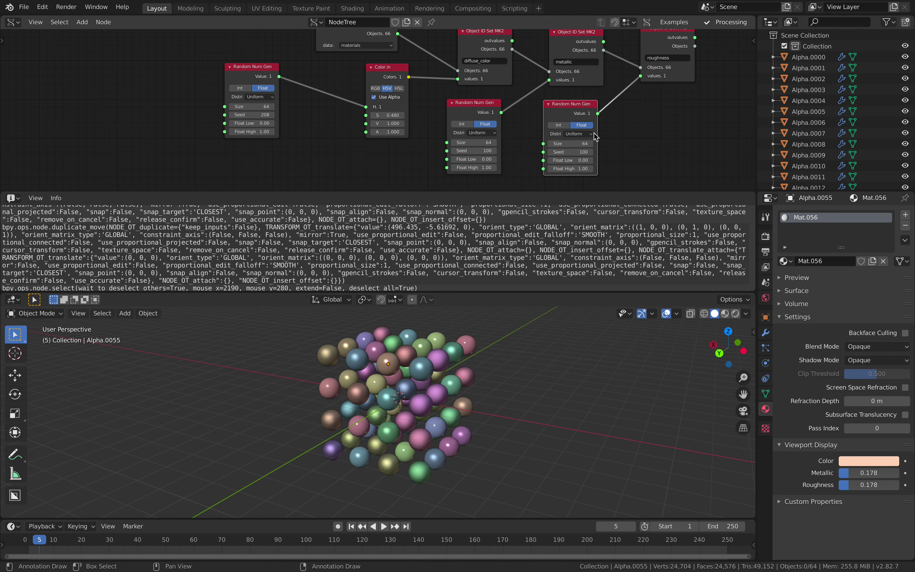
drag(570, 152, 600, 152)
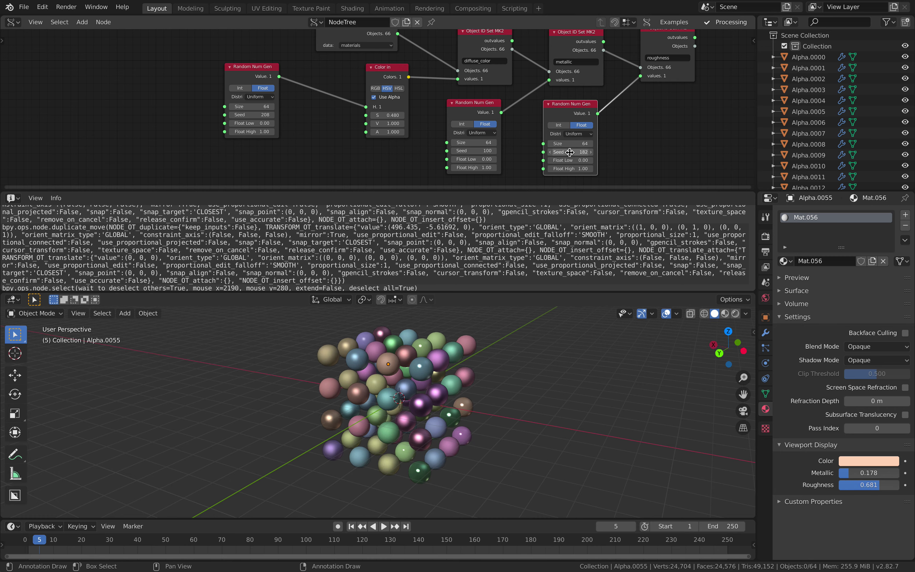
Step: Hide the 3D viewport's overlays and gizmos for a clean view of the spheres, and save the file
key(a)
key(a)
middle_drag(482, 405, 418, 351)
key(a)
key(a)
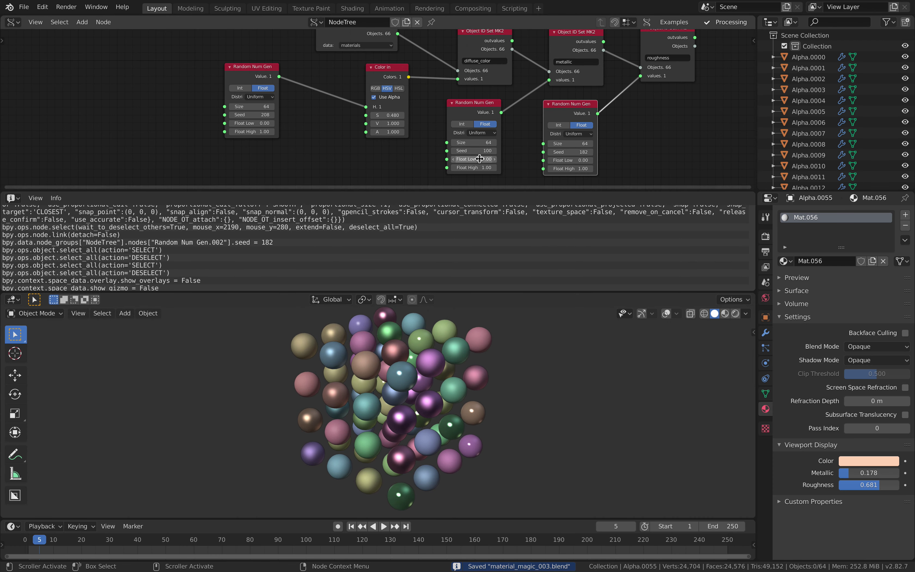
Step: Set the Seeds to 152 for metallic, 246 for roughness and 264 for hue, lower saturation to 0.420, and save the file
drag(479, 151, 499, 151)
drag(570, 153, 594, 153)
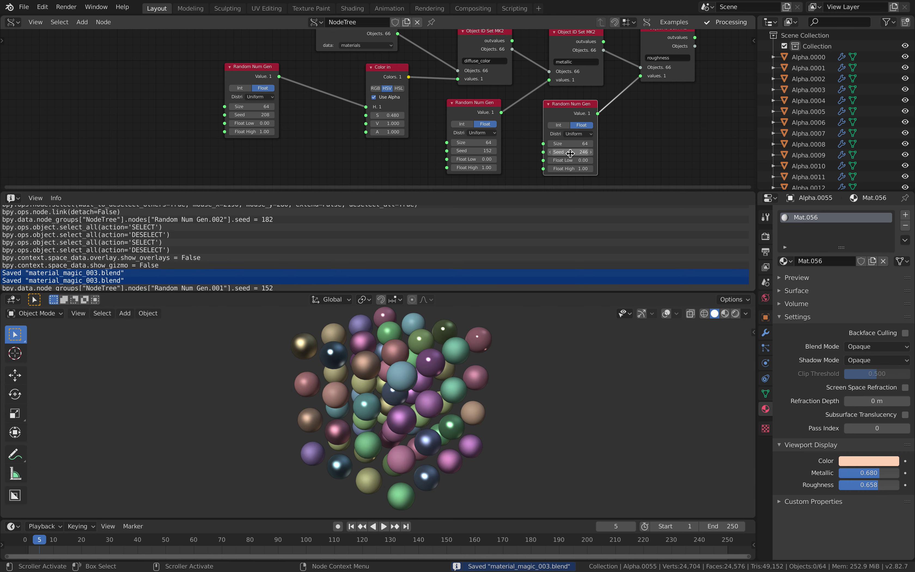
drag(260, 115, 268, 114)
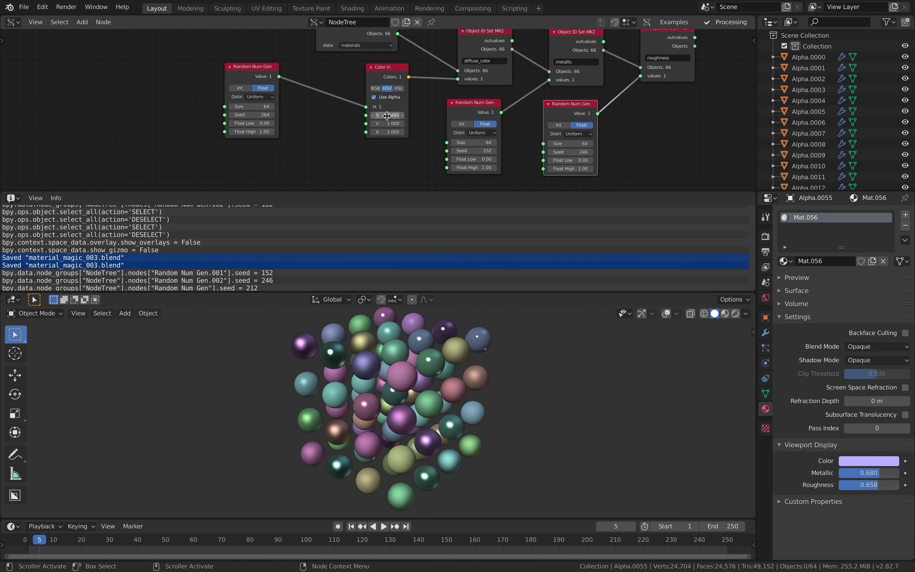
mouse_move(387, 115)
mouse_down()
mouse_move(395, 115)
mouse_move(382, 116)
mouse_up()
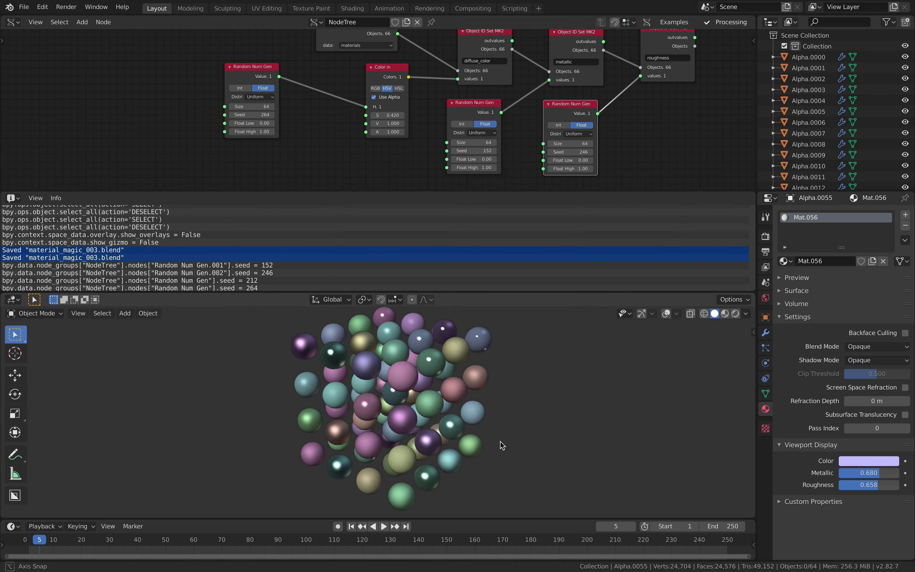
scroll(476, 433, down, 1)
key(ctrl+s)
Step: Export all the spheres as the USD file material_magic_003.usdc to the Desktop with Selection Only enabled
key(a)
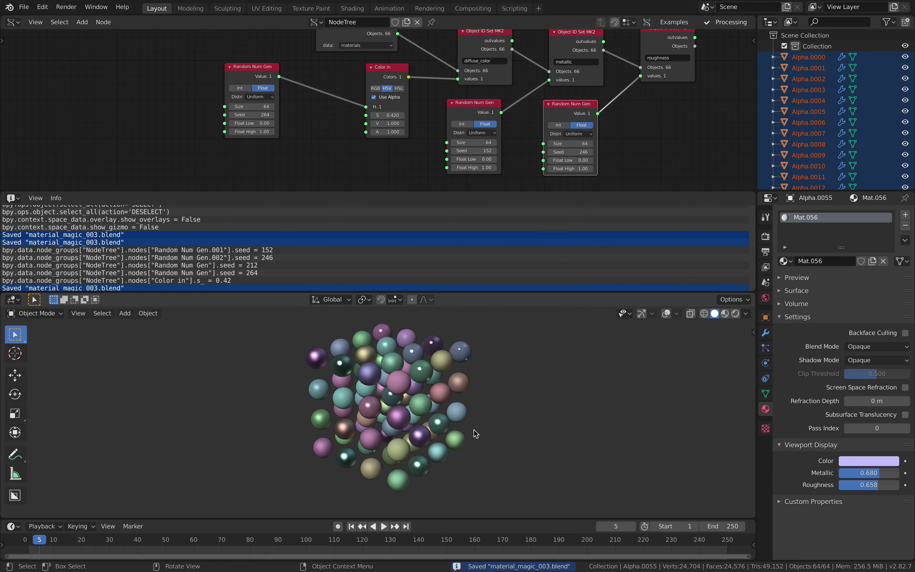
click(23, 7)
mouse_move(60, 167)
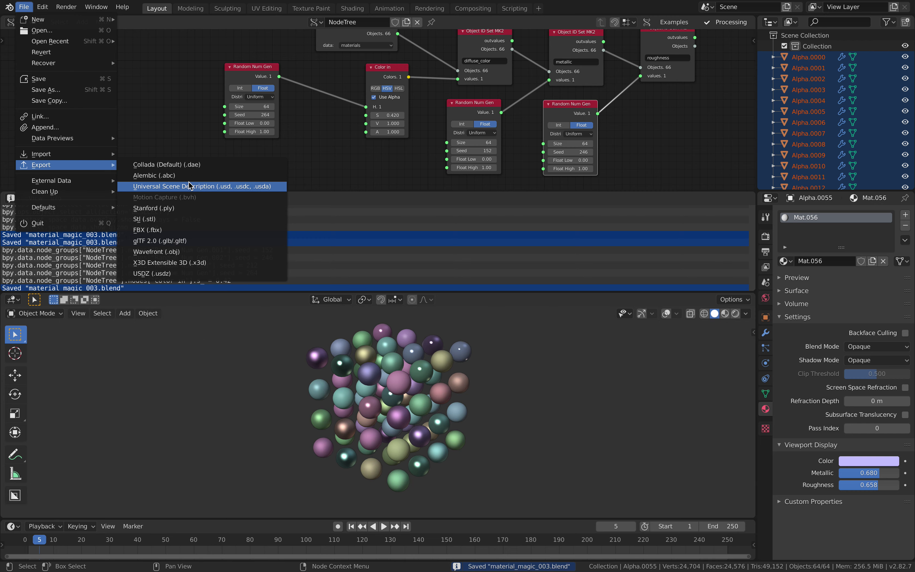
click(251, 187)
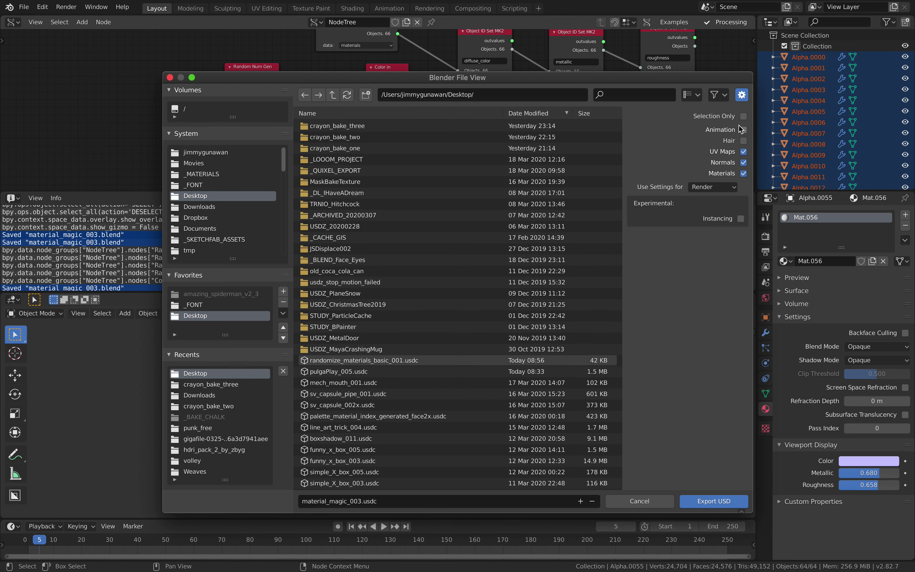
click(743, 116)
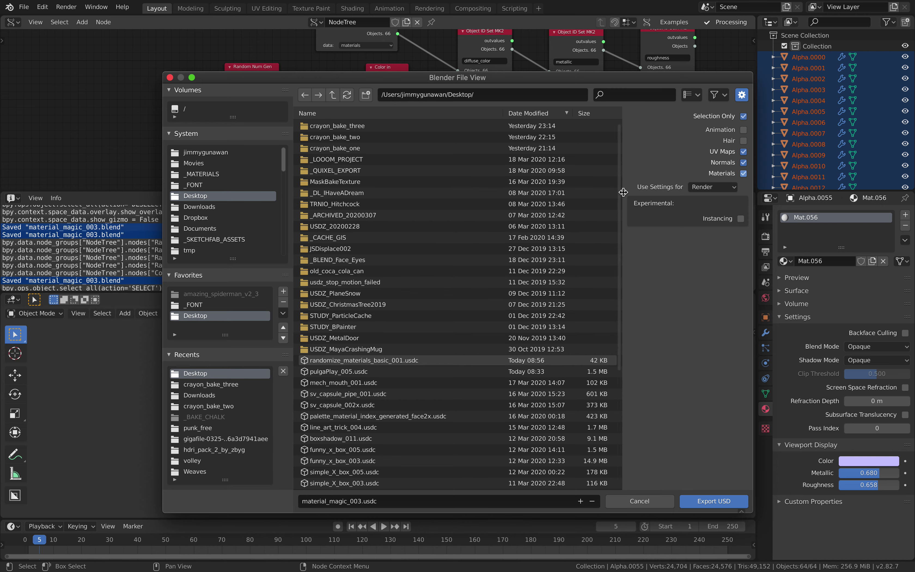
click(702, 502)
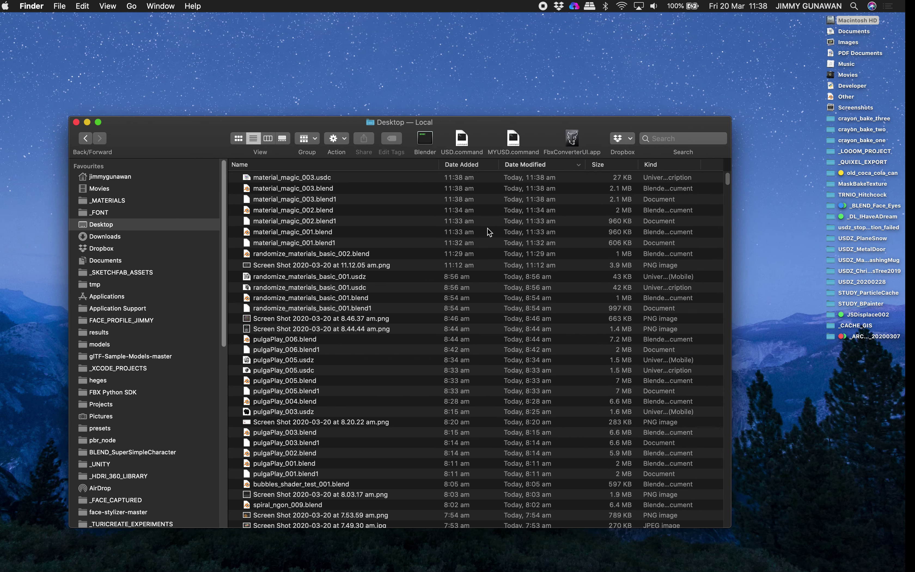
Step: Switch to Finder and preview material_magic_003.usdc in Quick Look, rotating the model to examine its materials
click(352, 181)
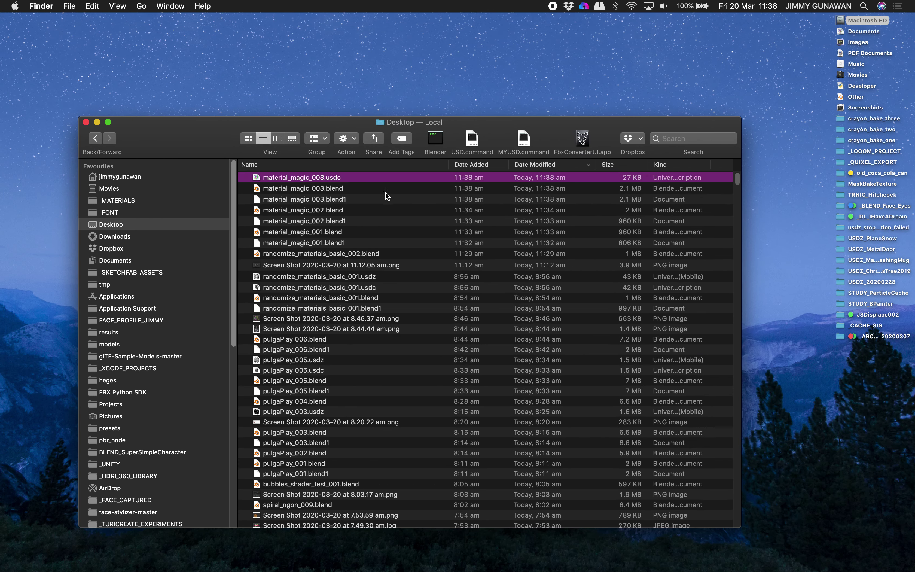
key(space)
drag(391, 195, 557, 231)
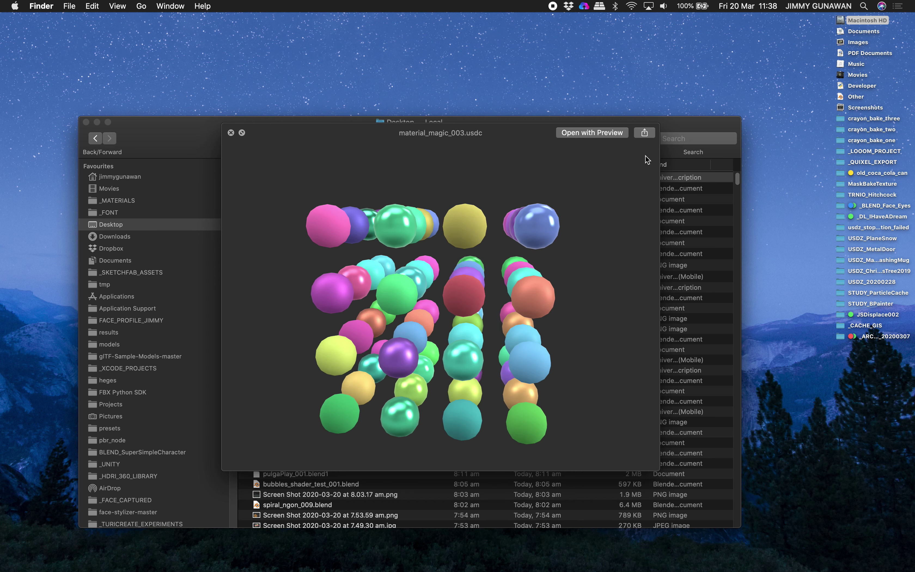
click(642, 135)
click(654, 159)
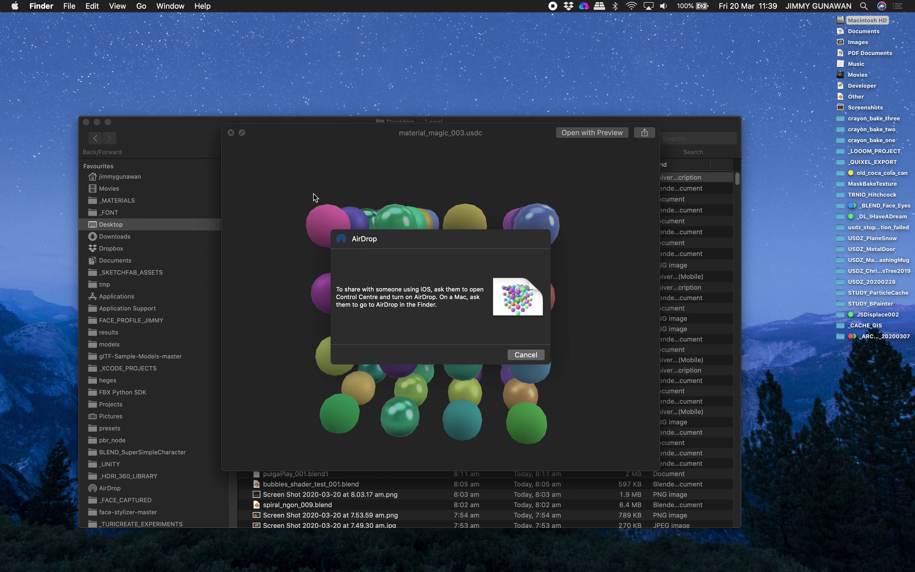
click(526, 355)
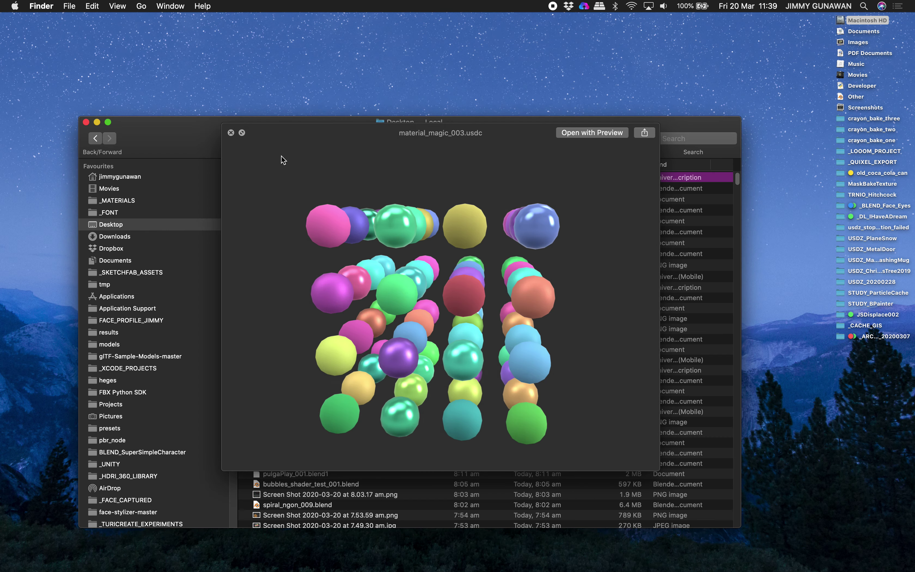
Step: Preview material_magic_003.usdc in Quick Look once more and close the preview
click(230, 133)
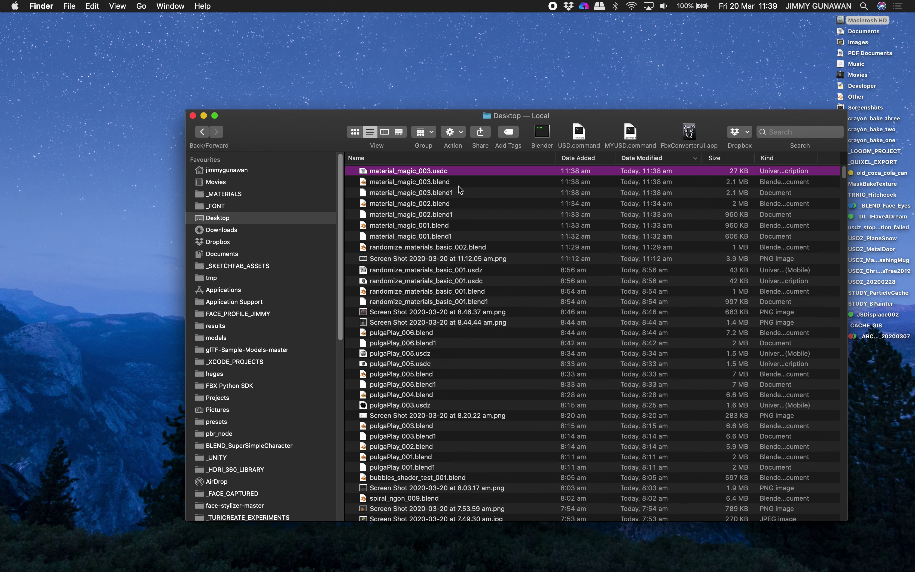
click(463, 191)
click(460, 172)
key(space)
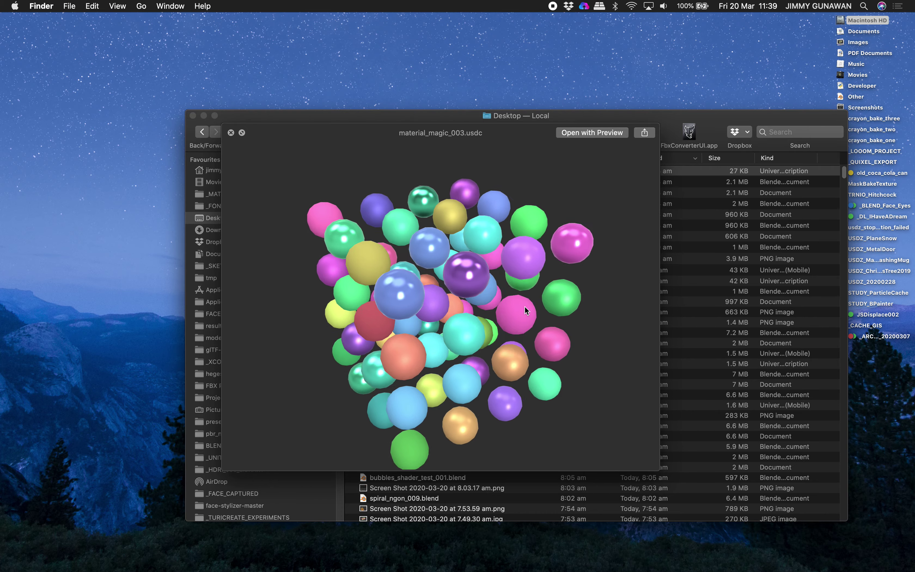
click(230, 132)
Step: Switch to Blender and examine the randomized spheres from different angles, along with the list of sphere objects in the collection
key(ctrl+Right)
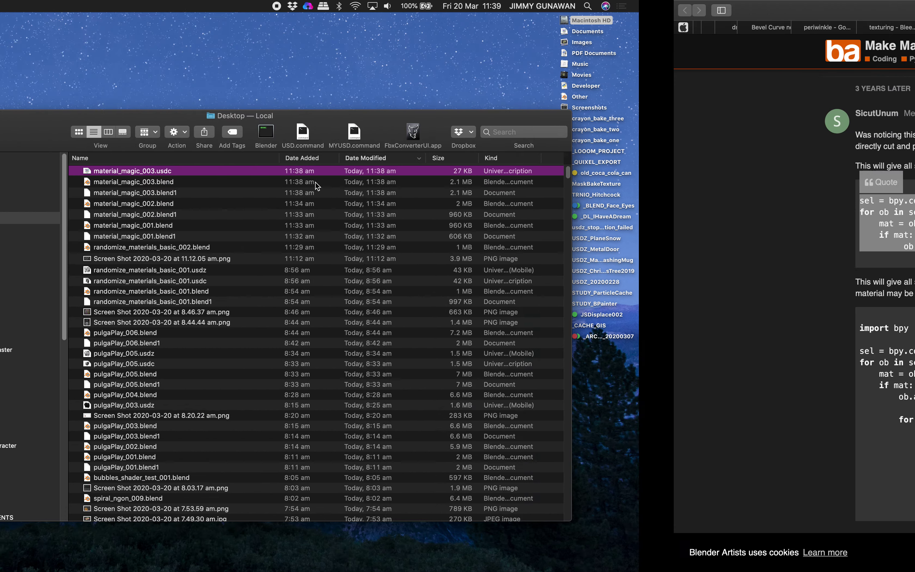
key(ctrl+Right)
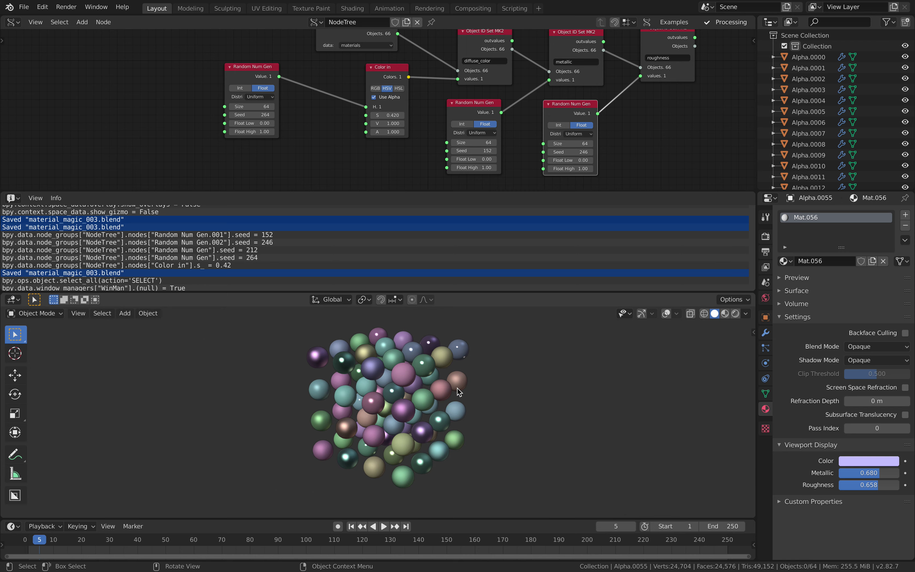
middle_drag(448, 399, 469, 411)
scroll(817, 64, down, 10)
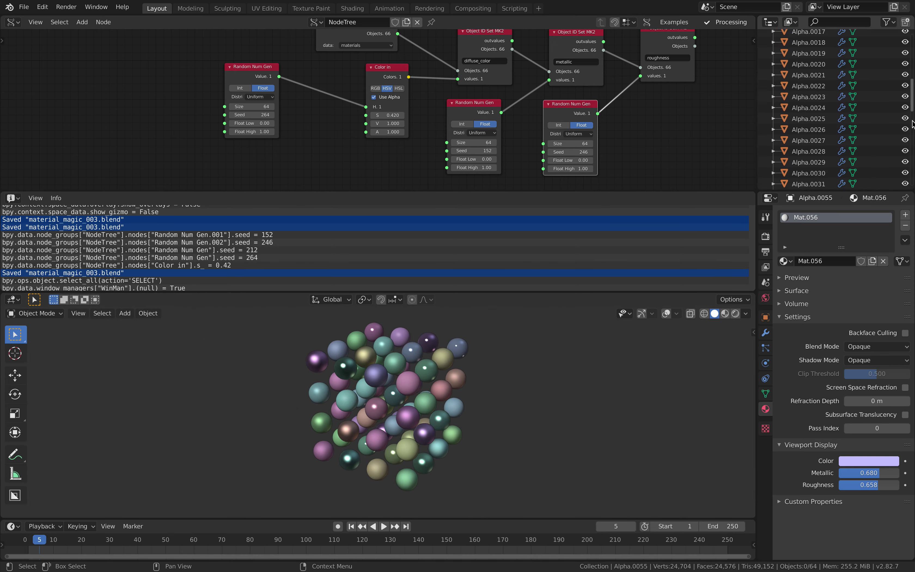
scroll(817, 64, up, 10)
middle_drag(488, 340, 346, 360)
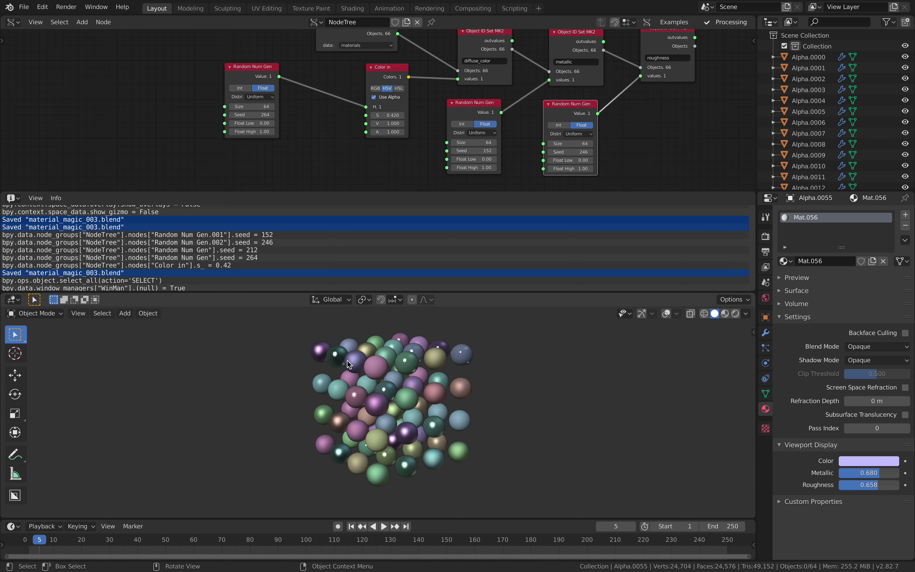
Step: Switch to the web browser and look over the Blender Stack Exchange questions on making single-user copies by script
key(ctrl+Left)
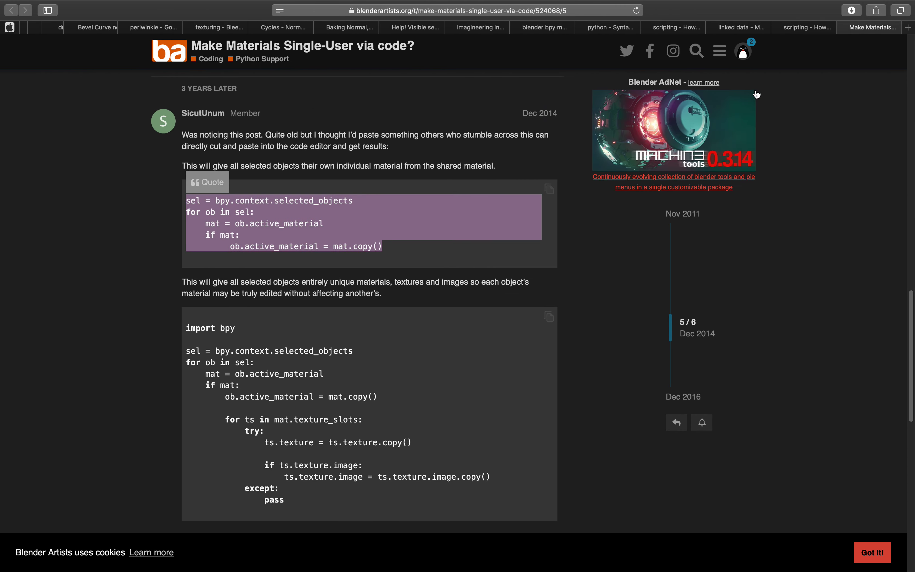
click(801, 29)
click(749, 27)
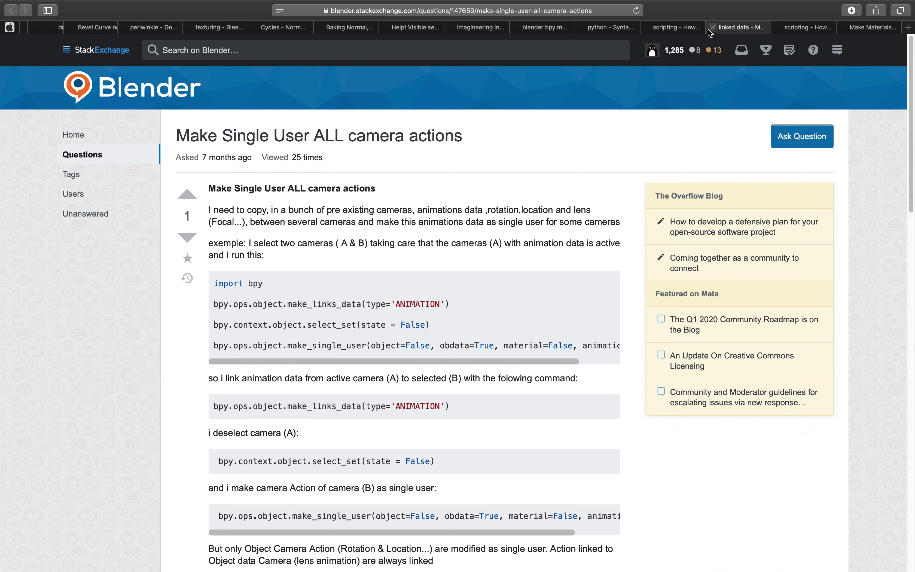
click(806, 26)
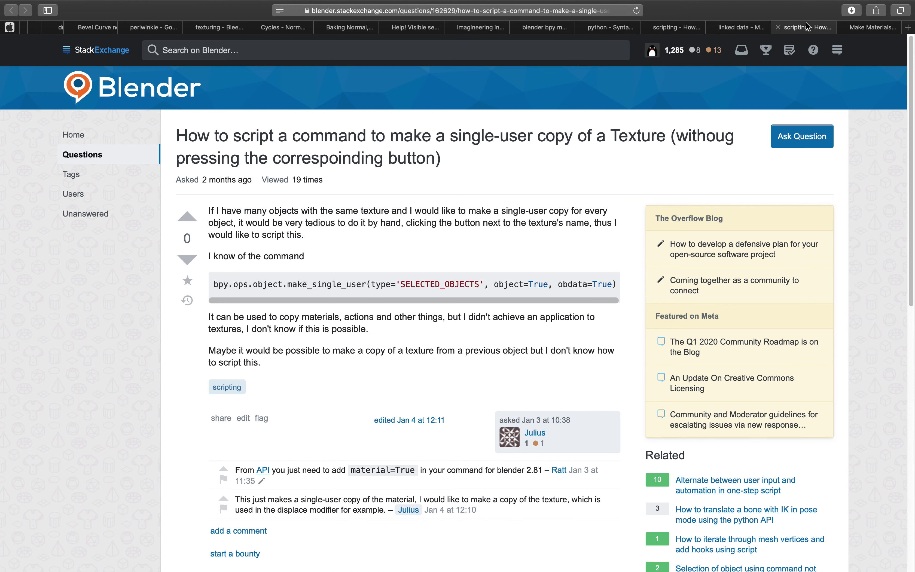
Step: Review the Blender Artists thread "Make Materials Single-User via code?" and highlight the script that makes materials, textures and images unique
click(866, 27)
drag(186, 235, 288, 407)
scroll(194, 375, up, 3)
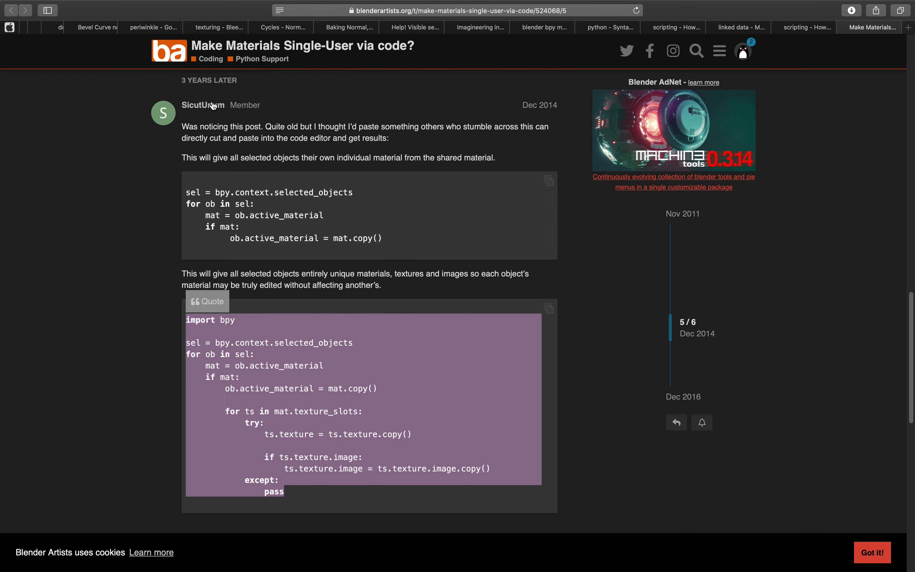
scroll(240, 144, up, 20)
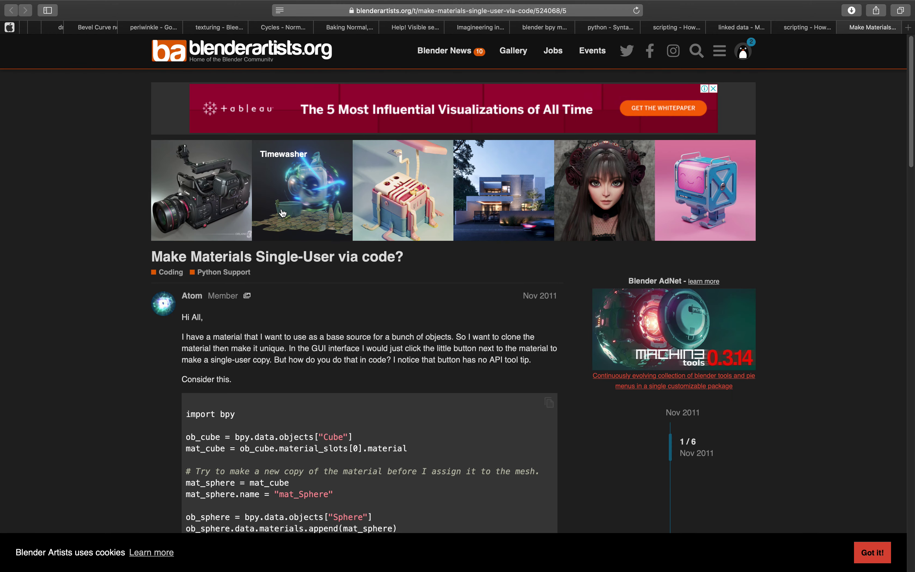
scroll(243, 222, down, 3)
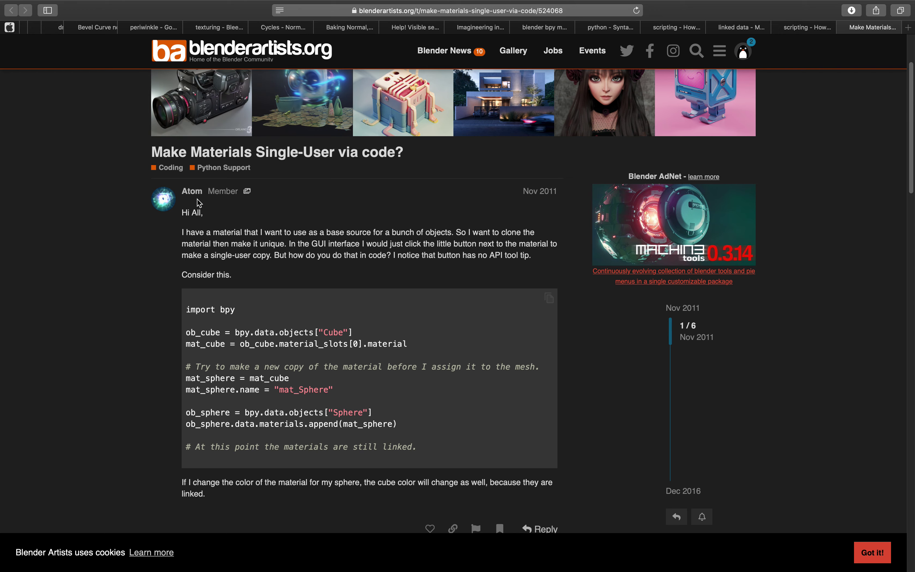
scroll(181, 246, down, 20)
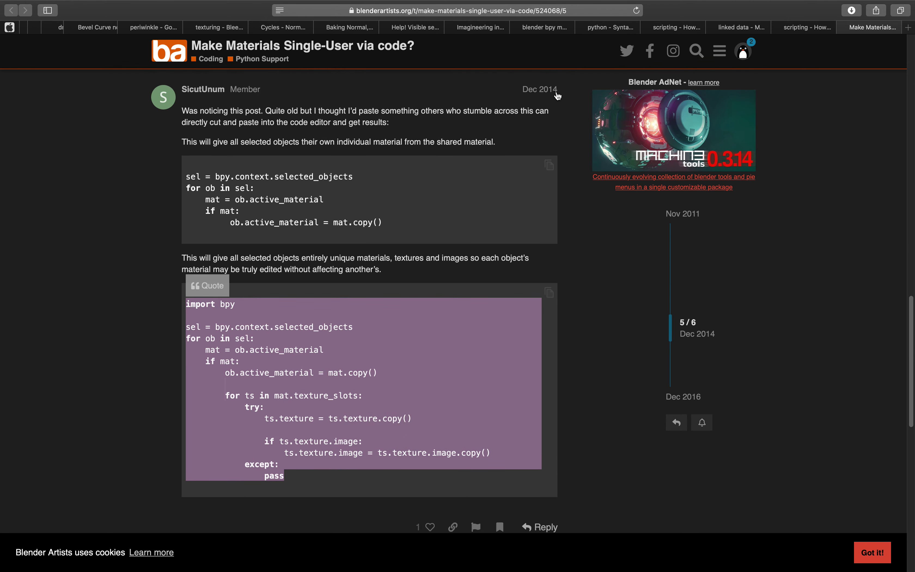
Step: Return to Blender and inspect the sphere grid from another angle
key(ctrl+Right)
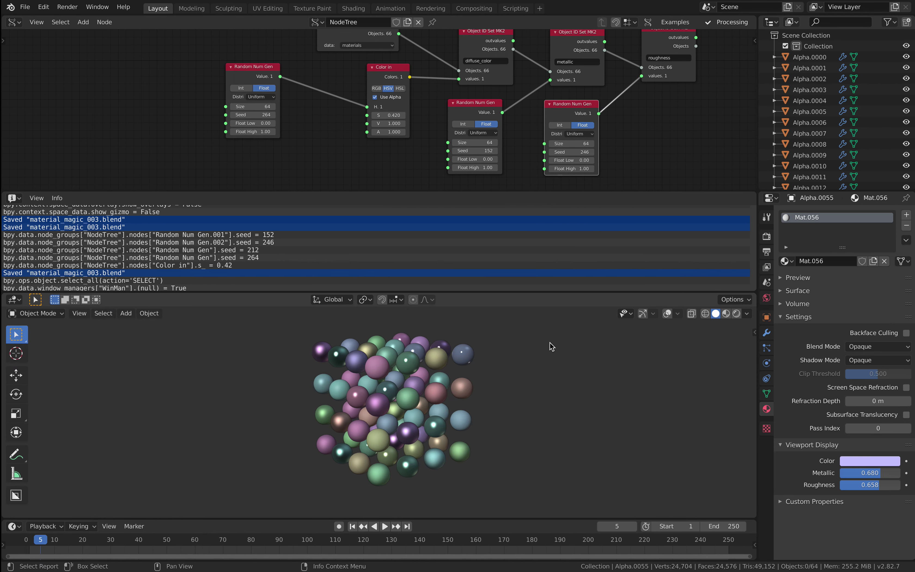
middle_drag(551, 347, 504, 412)
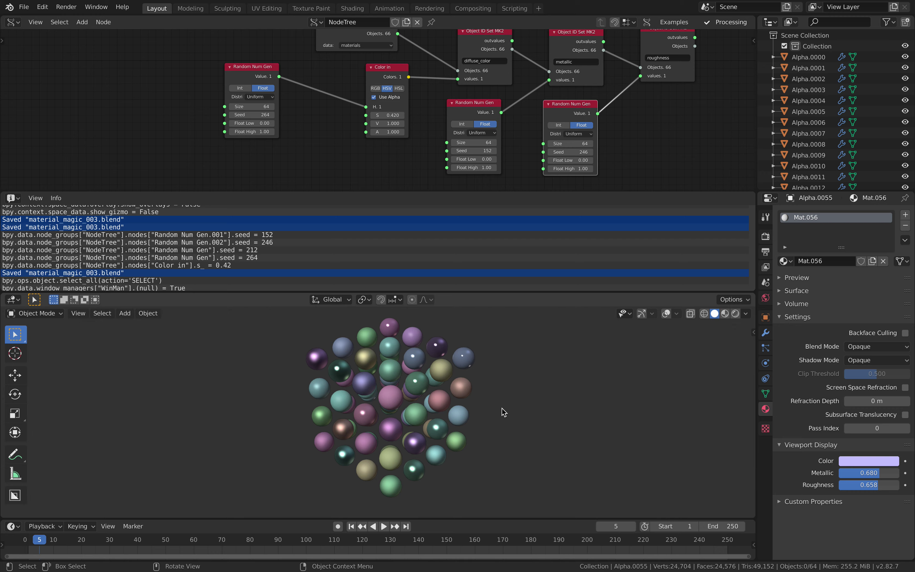